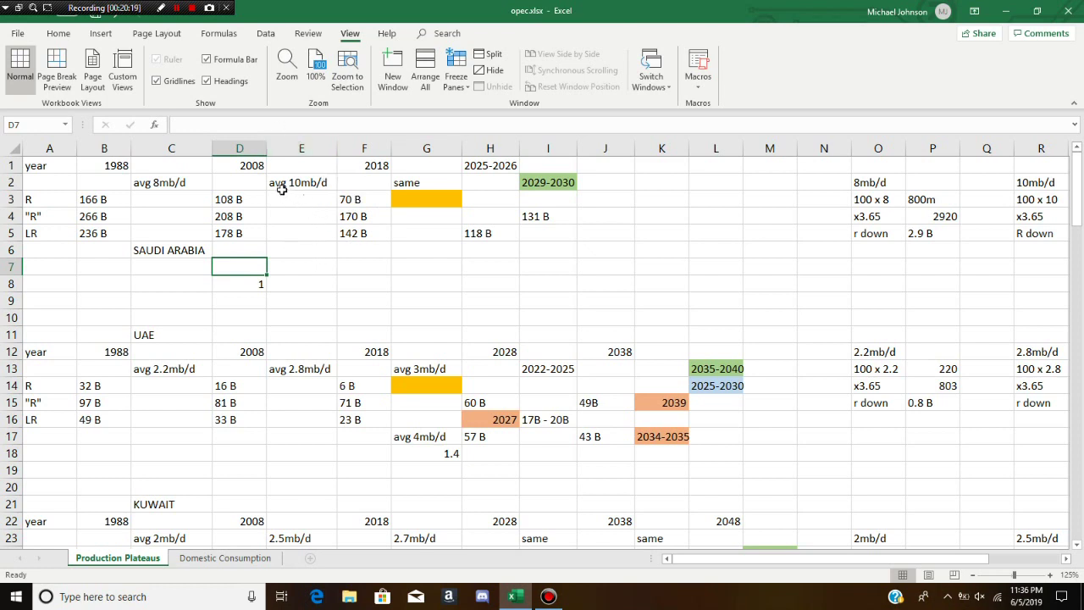
Step: Examine the Saudi Arabia reserve drawdown calculations for the 8mb/d and 10mb/d production averages
{"action": "left_click", "coordinate": [858, 253]}
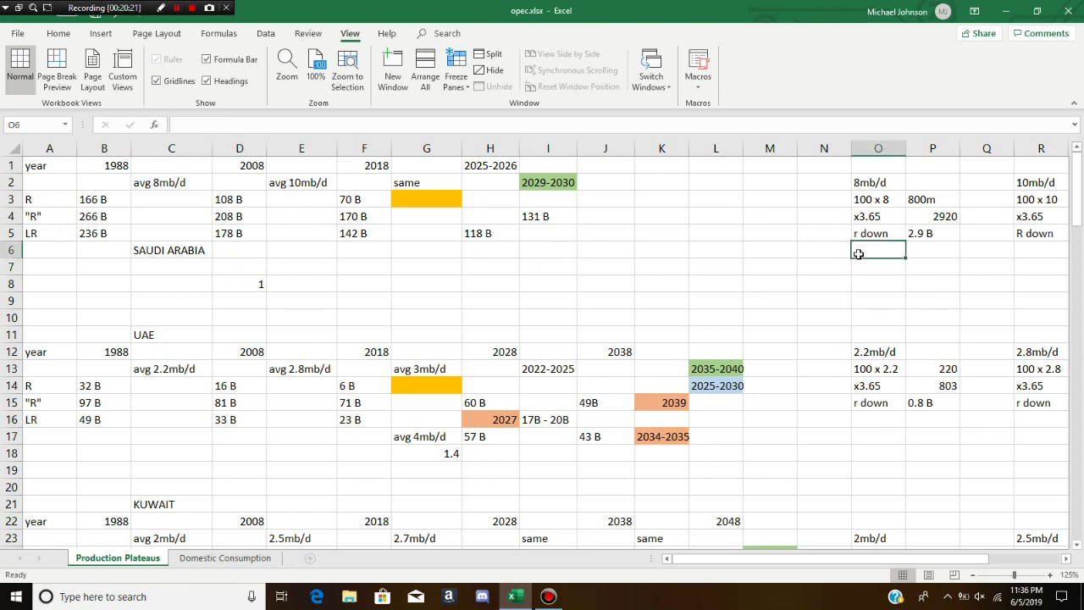
{"action": "key", "text": "Right"}
{"action": "key", "text": "Right"}
{"action": "key", "text": "Right"}
{"action": "key", "text": "Right"}
{"action": "key", "text": "Right"}
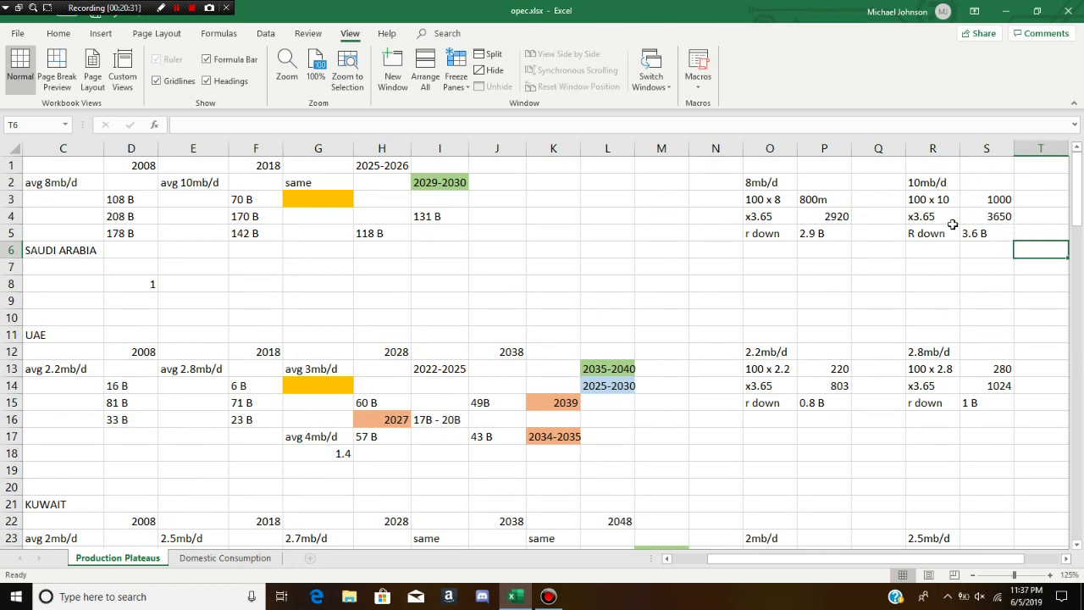
{"action": "left_click", "coordinate": [940, 250]}
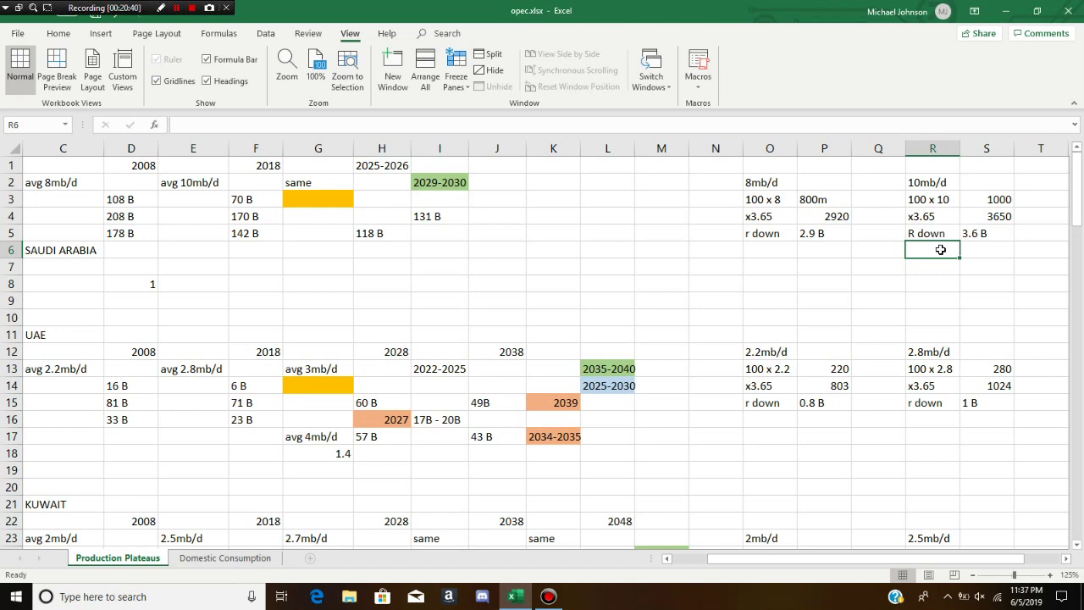
Step: Correct Saudi Arabia's 2018 reserves to 72 B in the R row and 172 B in the "R" row
{"action": "key", "text": "Up"}
{"action": "key", "text": "Left"}
{"action": "key", "text": "Left"}
{"action": "key", "text": "Left"}
{"action": "key", "text": "Left"}
{"action": "key", "text": "Left"}
{"action": "key", "text": "Left"}
{"action": "key", "text": "Left"}
{"action": "key", "text": "Left"}
{"action": "key", "text": "Left"}
{"action": "key", "text": "Left"}
{"action": "key", "text": "Left"}
{"action": "key", "text": "Left"}
{"action": "key", "text": "Left"}
{"action": "key", "text": "Left"}
{"action": "key", "text": "Left"}
{"action": "key", "text": "Left"}
{"action": "key", "text": "Left"}
{"action": "double_click", "coordinate": [352, 199]}
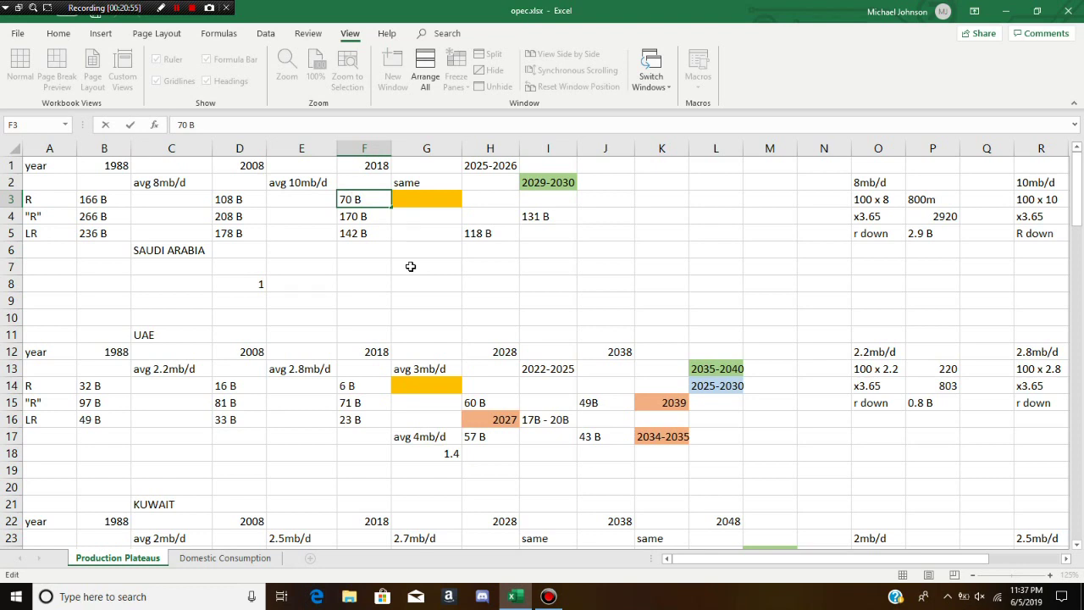
{"action": "key", "text": "BackSpace"}
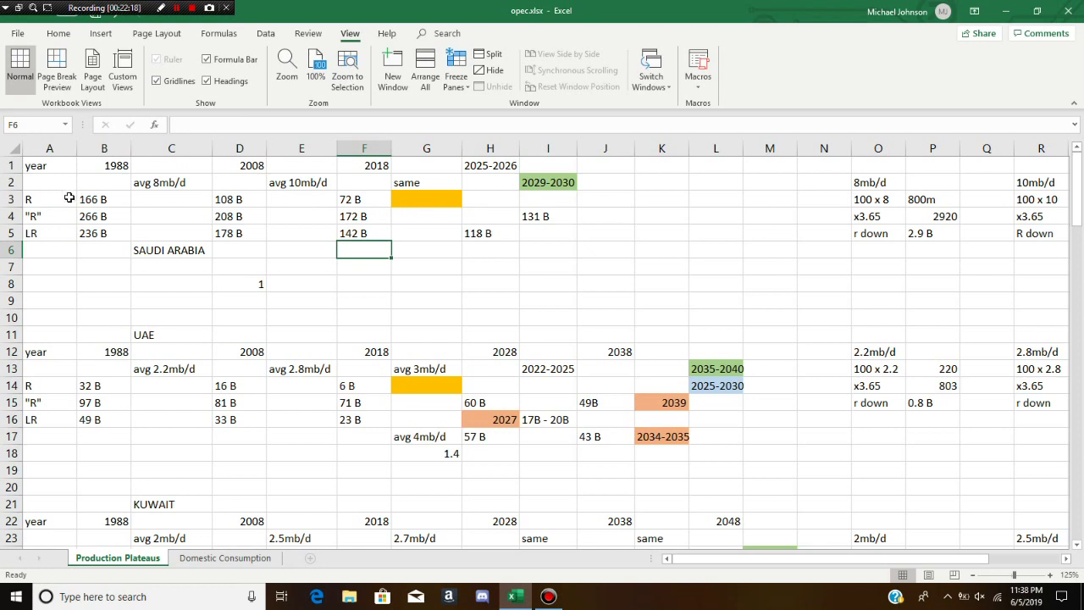
Step: Review Saudi Arabia's 1988 reserve figures in all three rows and its projections beyond 2018
{"action": "left_click", "coordinate": [117, 197]}
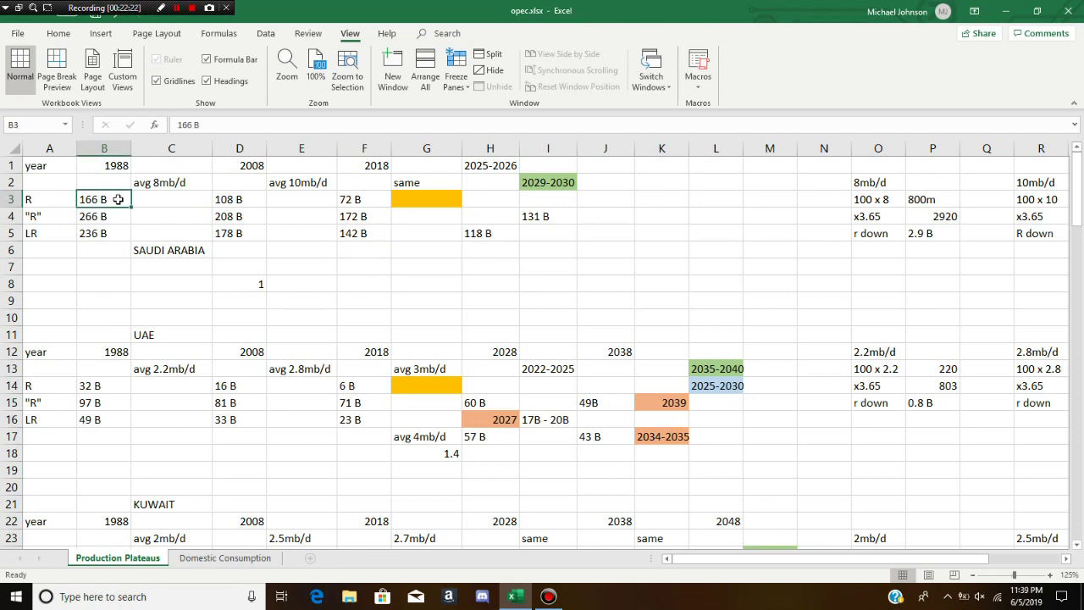
{"action": "left_click", "coordinate": [119, 218]}
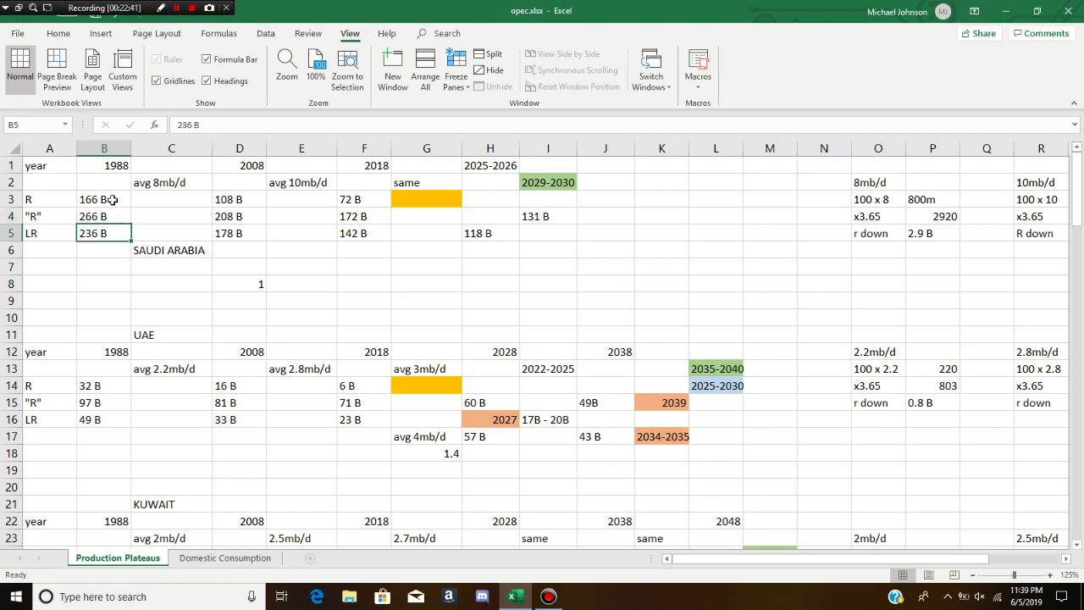
{"action": "left_click", "coordinate": [112, 199]}
{"action": "left_click", "coordinate": [479, 216]}
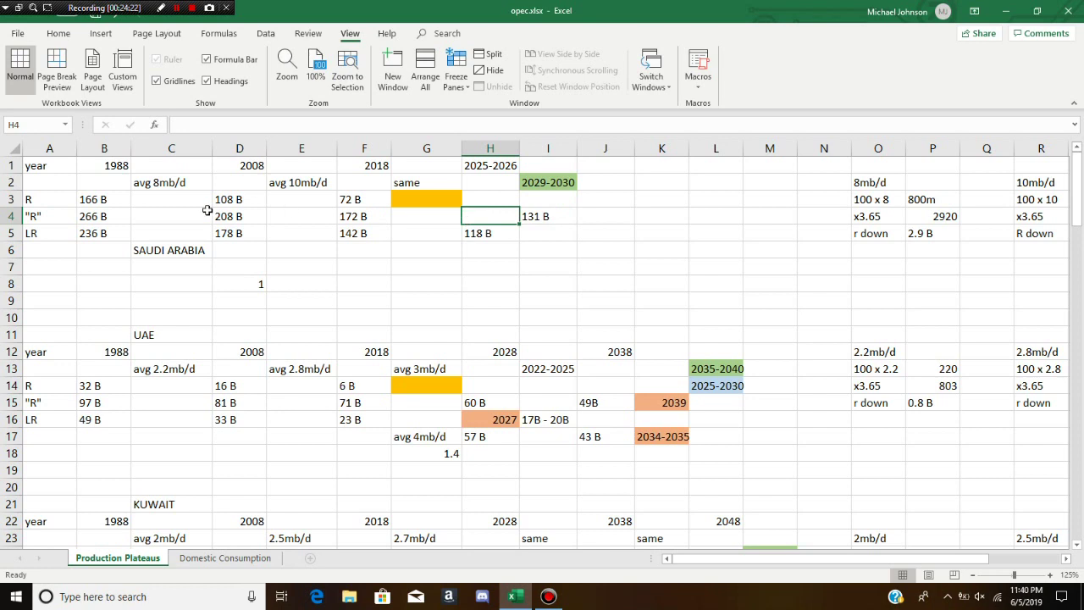
{"action": "left_click", "coordinate": [555, 227]}
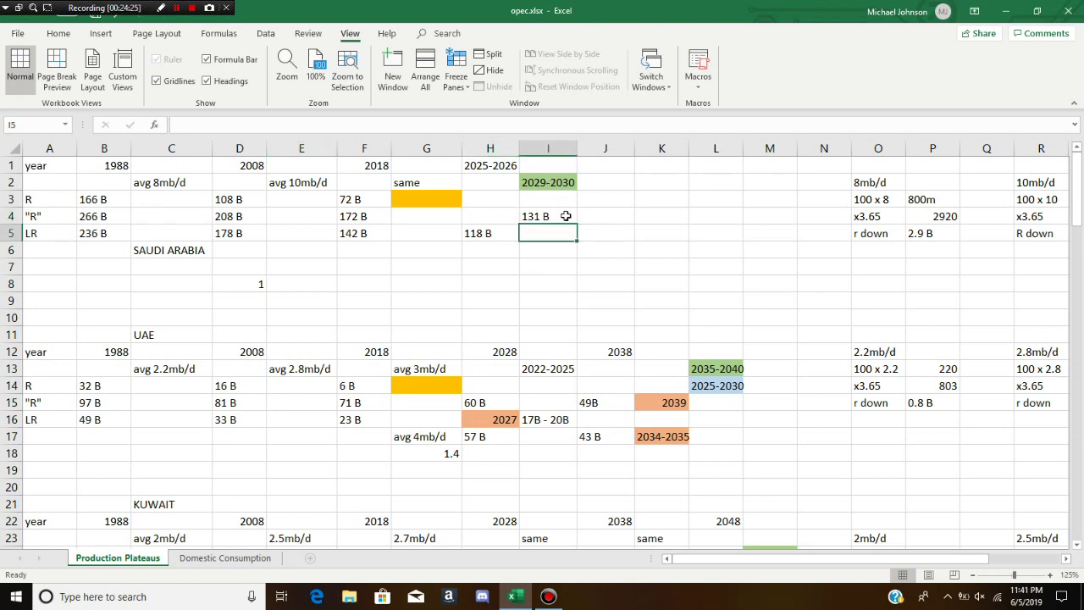
{"action": "key", "text": "Up"}
{"action": "key", "text": "Up"}
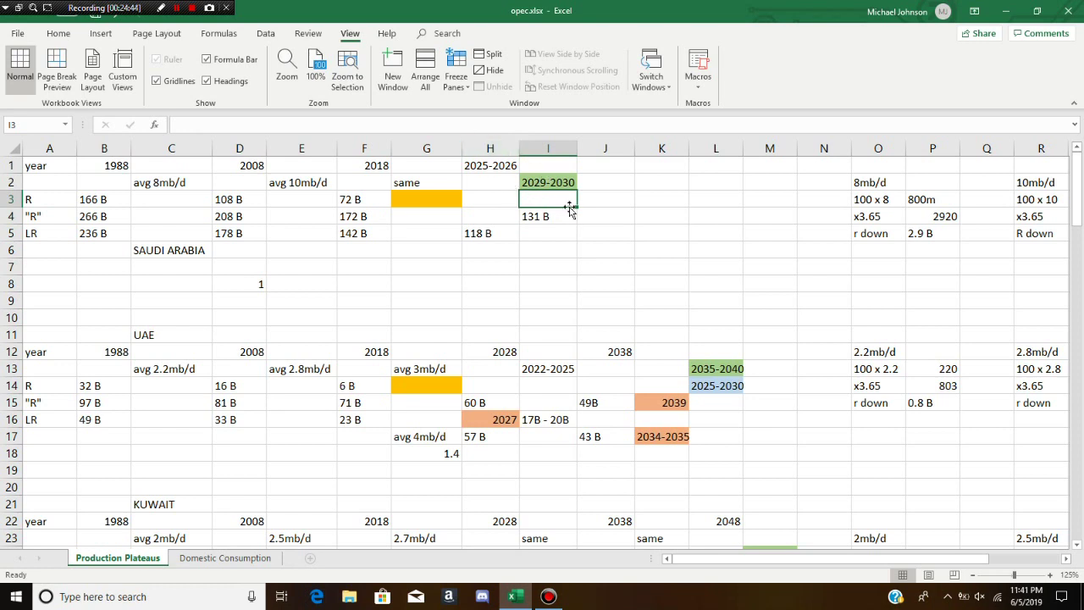
{"action": "left_click", "coordinate": [532, 249]}
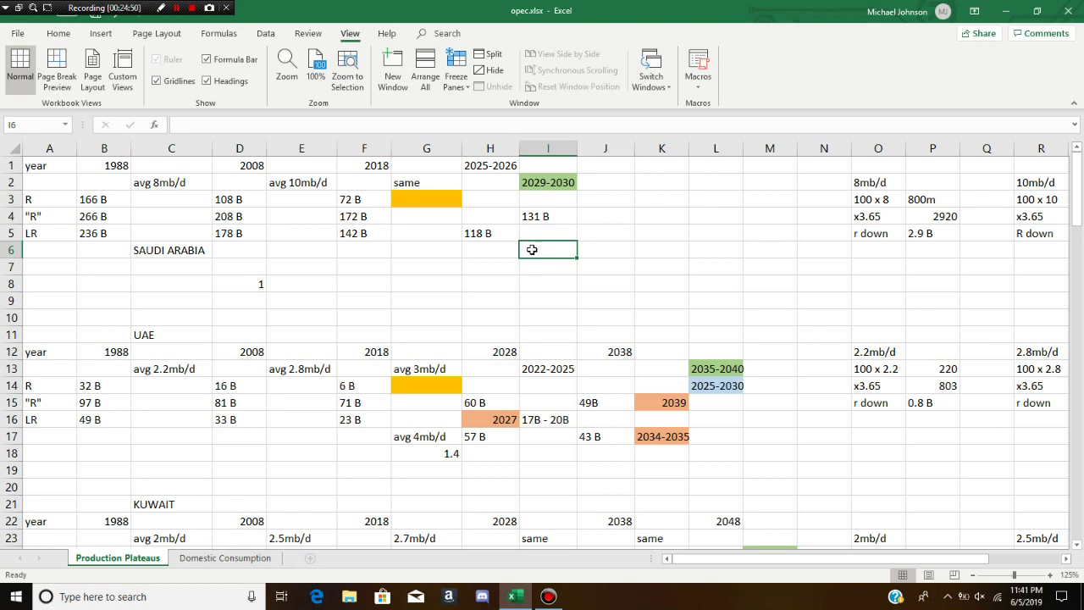
{"action": "key", "text": "Left"}
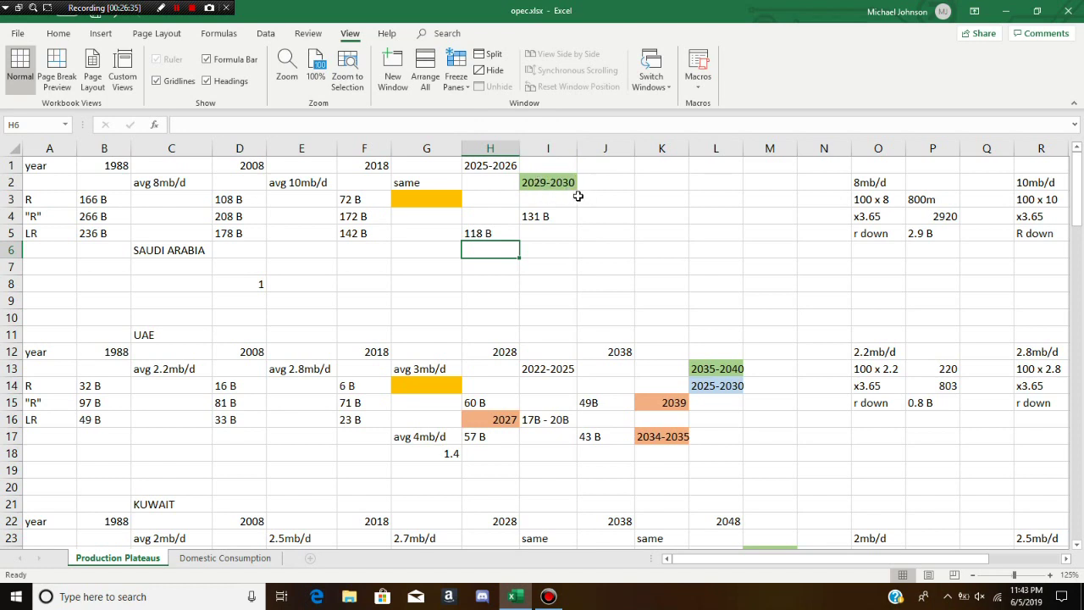
Step: Review the UAE section, going through its 1988 reserve figures in the R, "R" and LR rows
{"action": "left_click", "coordinate": [180, 451]}
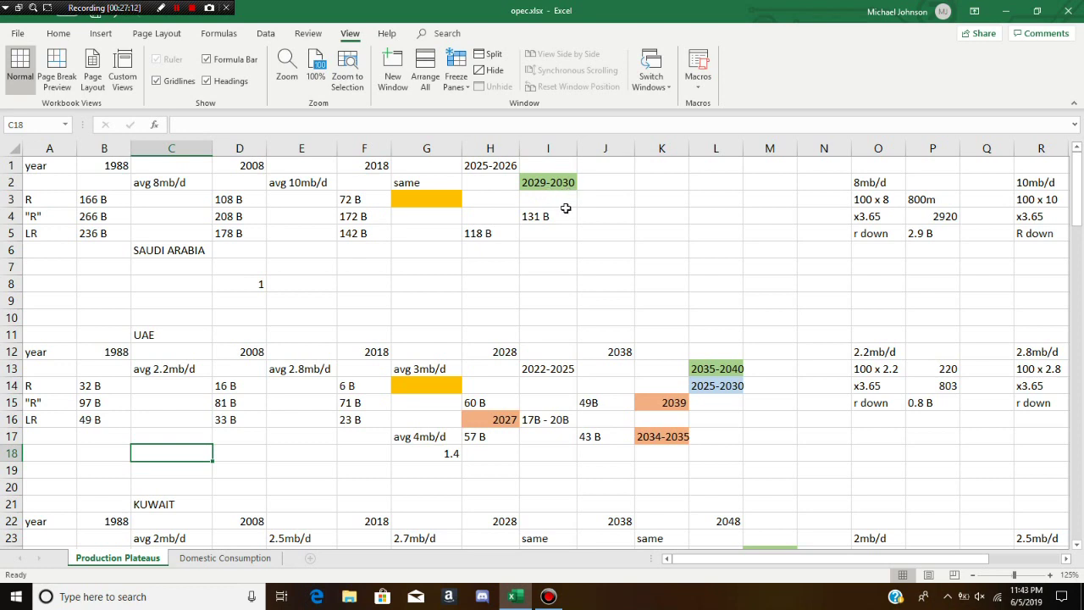
{"action": "left_click", "coordinate": [149, 438]}
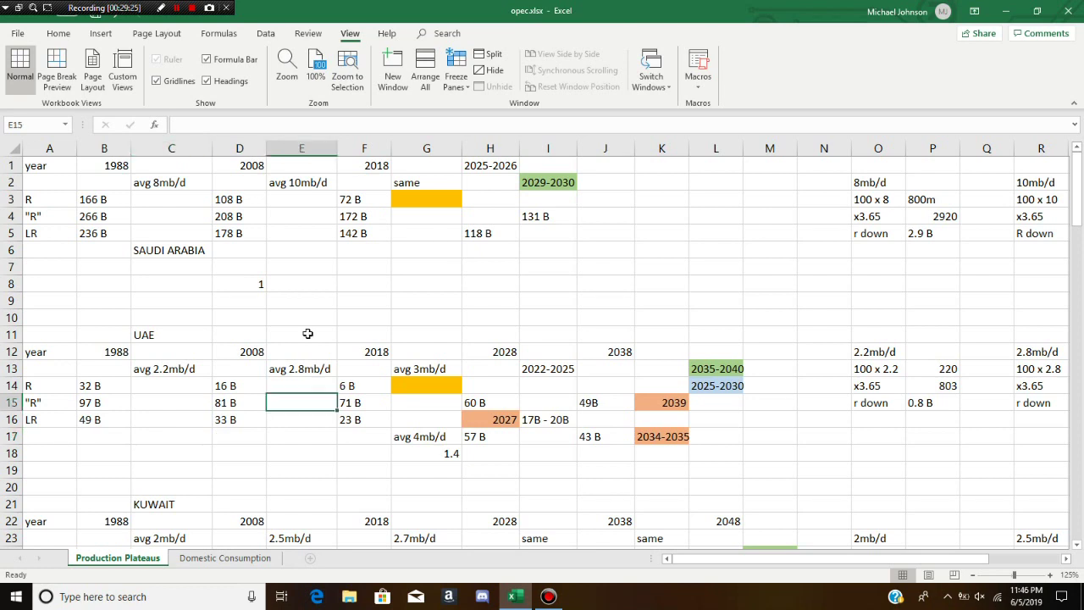
{"action": "key", "text": "Down"}
{"action": "key", "text": "Down"}
{"action": "key", "text": "Down"}
{"action": "key", "text": "Down"}
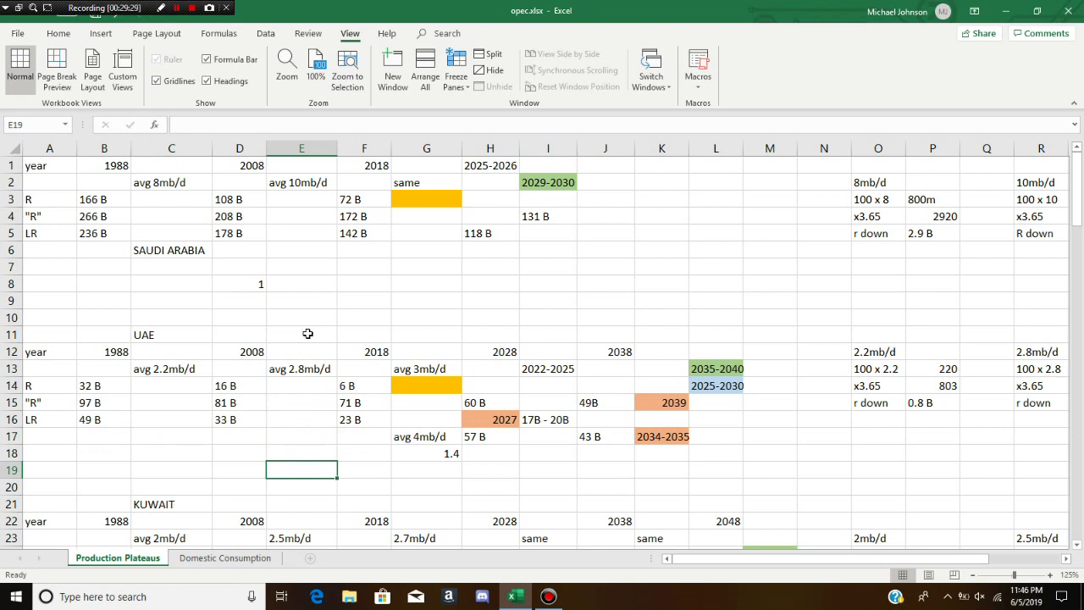
{"action": "left_click", "coordinate": [231, 327]}
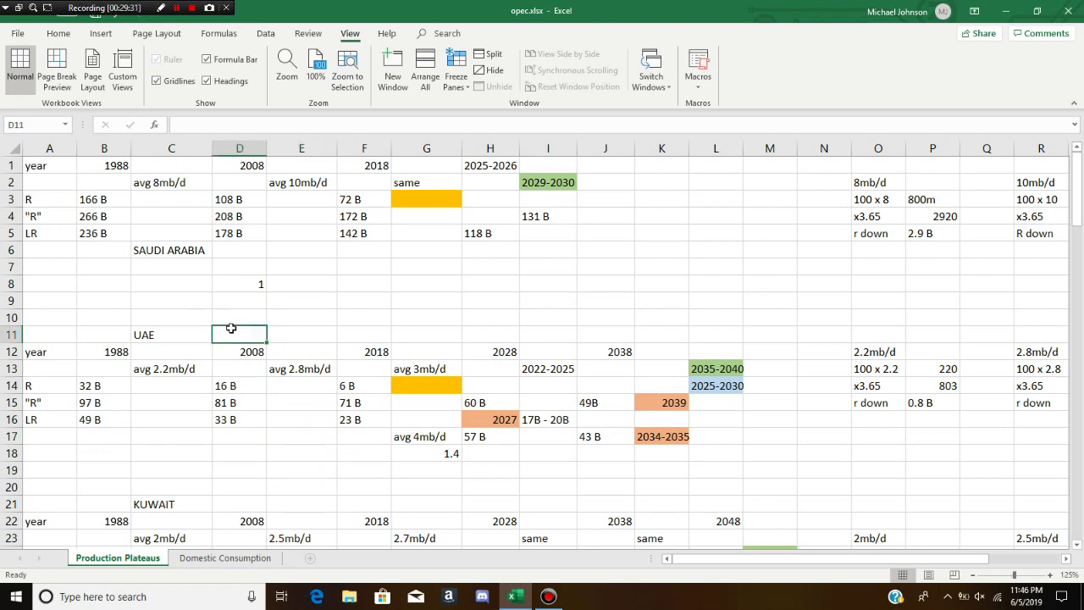
{"action": "left_click", "coordinate": [184, 332]}
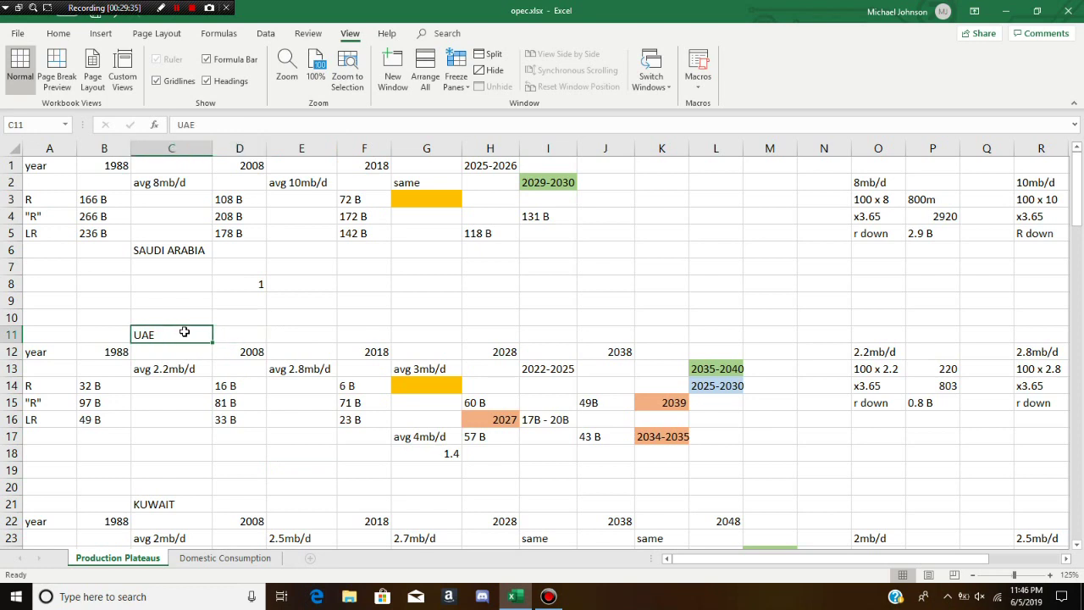
{"action": "left_click", "coordinate": [113, 341]}
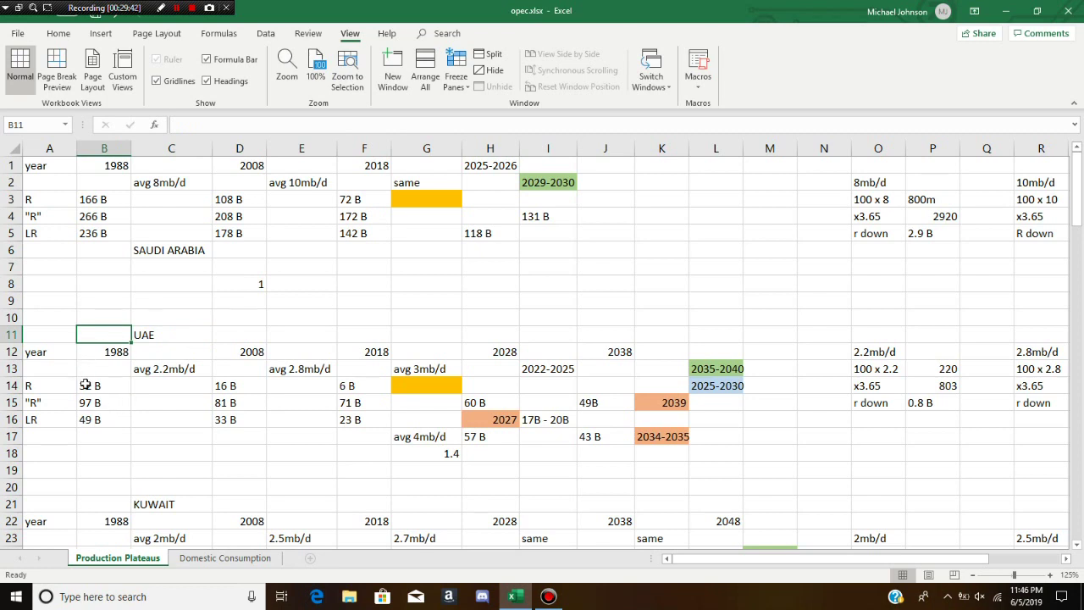
{"action": "left_click", "coordinate": [111, 418]}
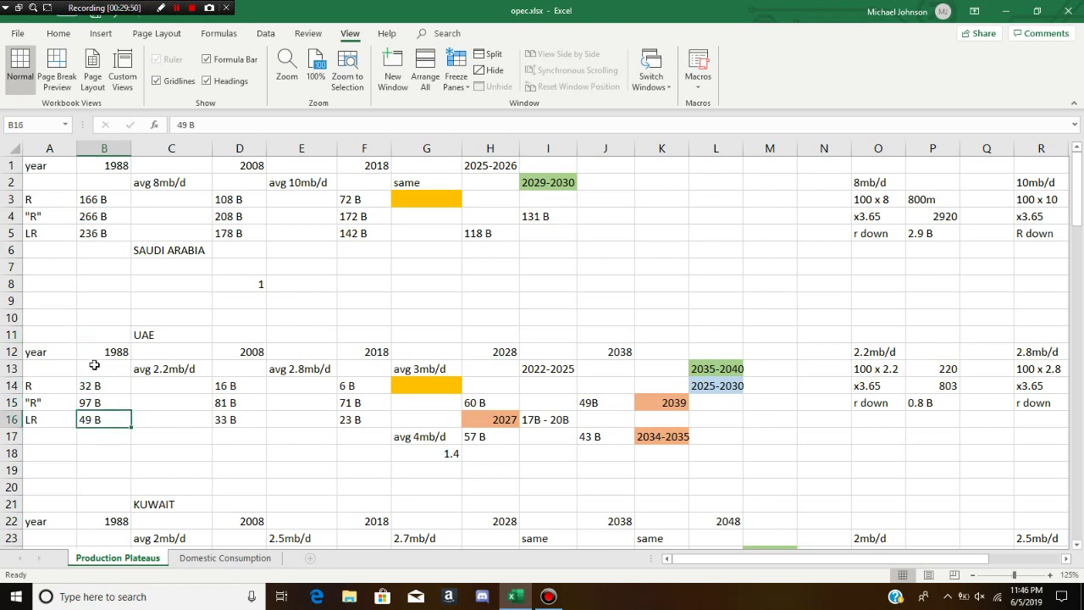
{"action": "left_click", "coordinate": [109, 386]}
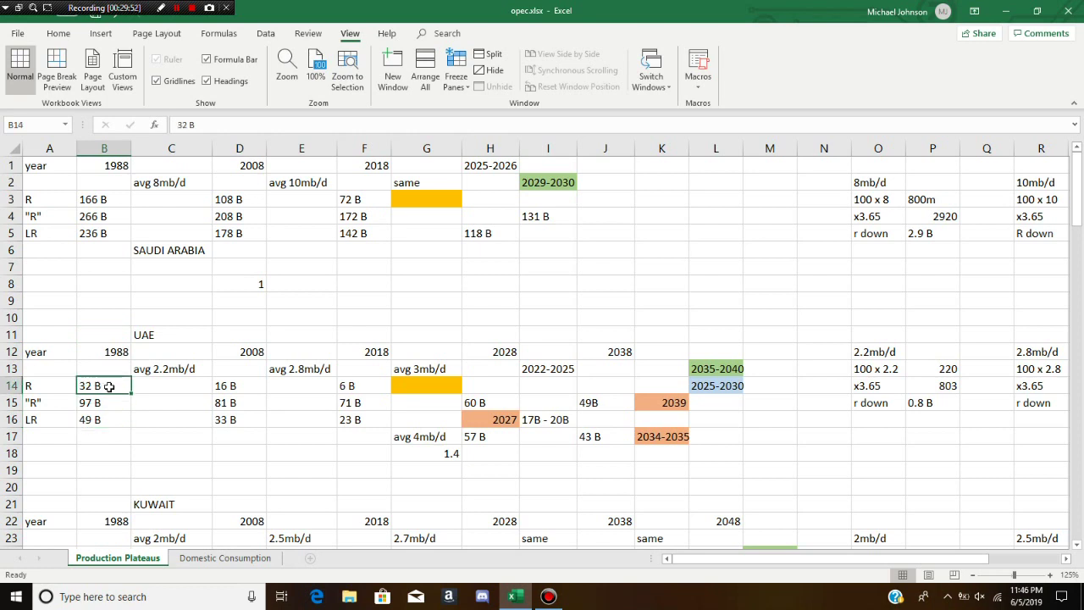
{"action": "left_click", "coordinate": [112, 404]}
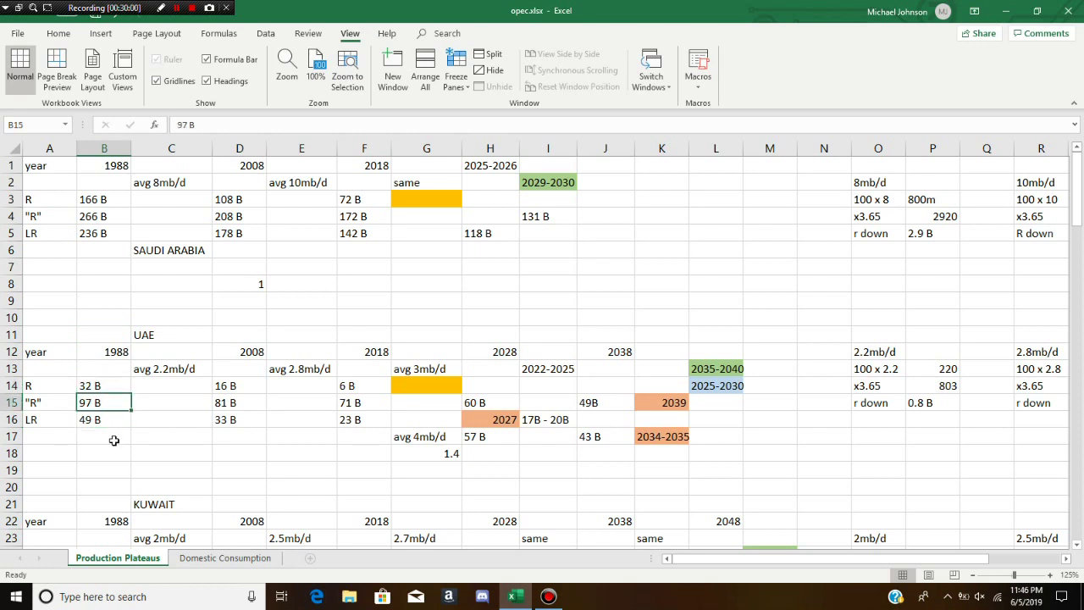
{"action": "left_click", "coordinate": [114, 420]}
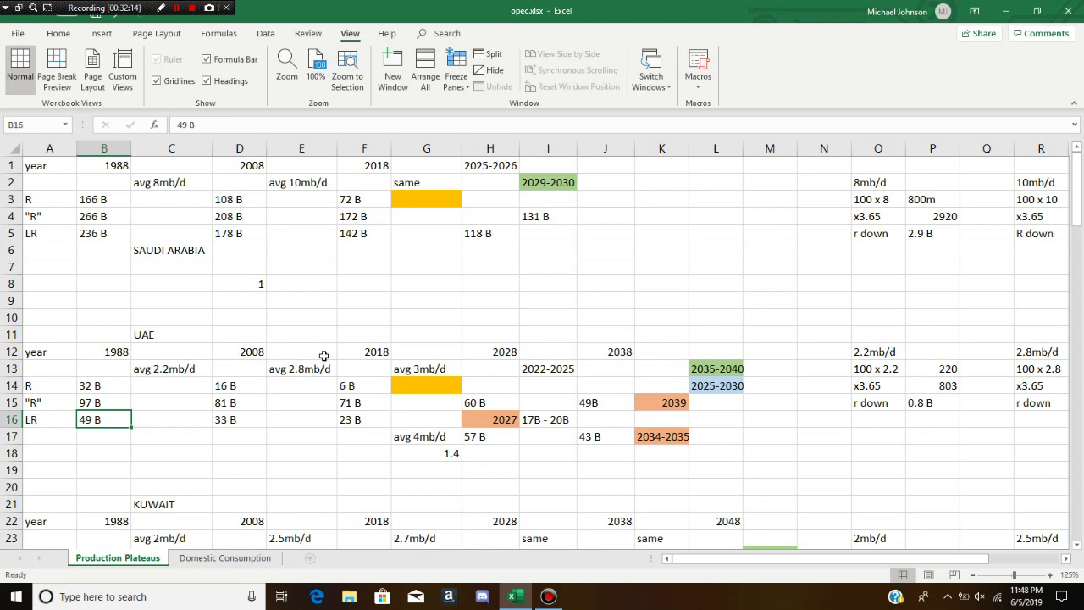
Step: Check the UAE drawdown calculation for 2.8mb/d against its 2008 to 2018 reserve figures
{"action": "left_click", "coordinate": [1036, 426]}
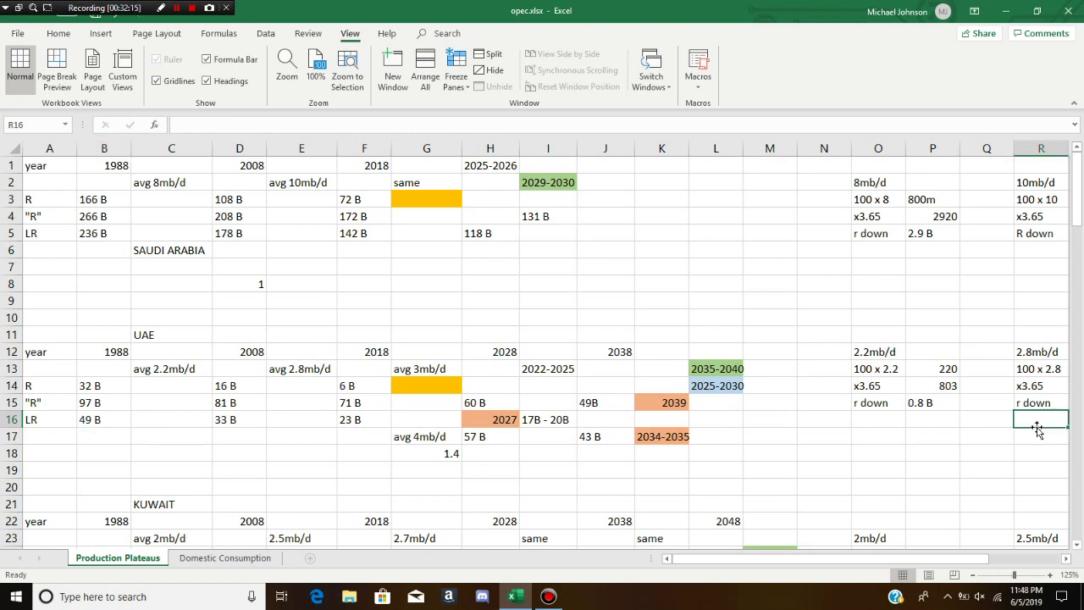
{"action": "key", "text": "Right"}
{"action": "key", "text": "Up"}
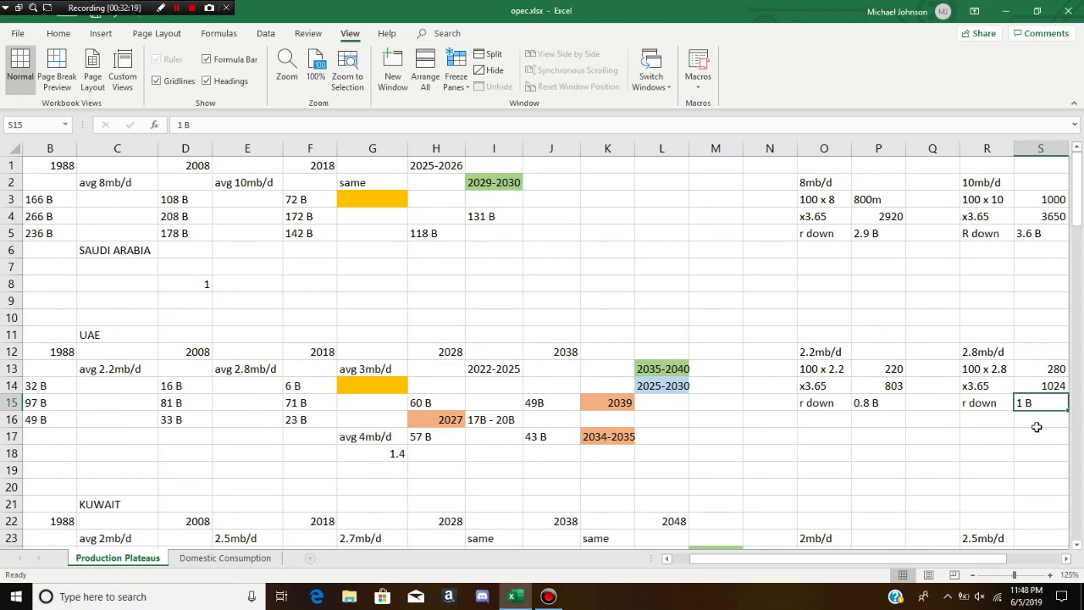
{"action": "key", "text": "Left"}
{"action": "scroll", "coordinate": [302, 384], "scroll_direction": "left", "scroll_amount": 1}
{"action": "left_click", "coordinate": [303, 383]}
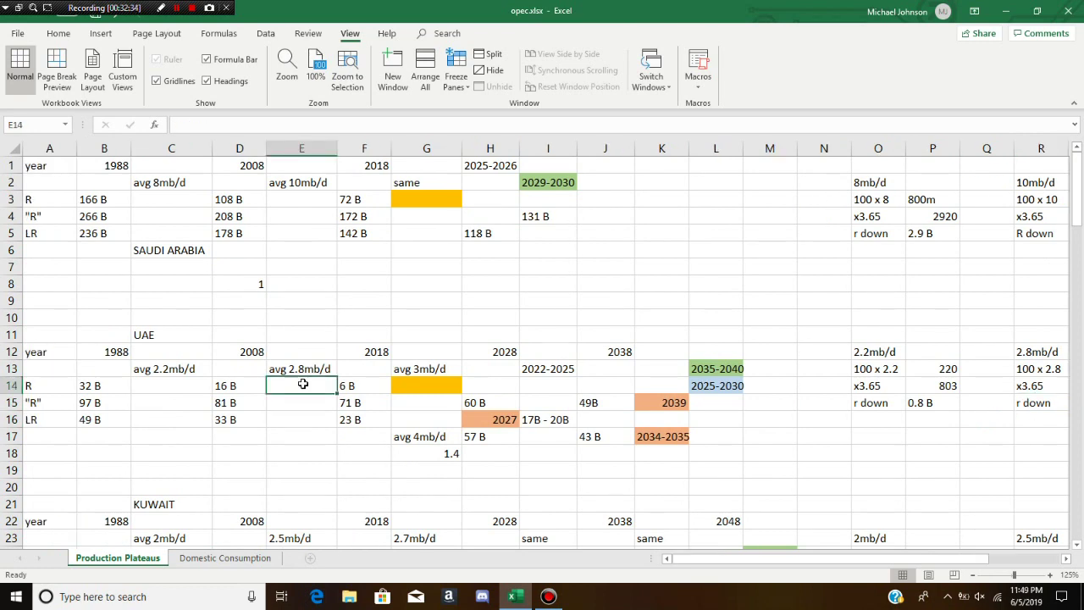
{"action": "left_click", "coordinate": [309, 399]}
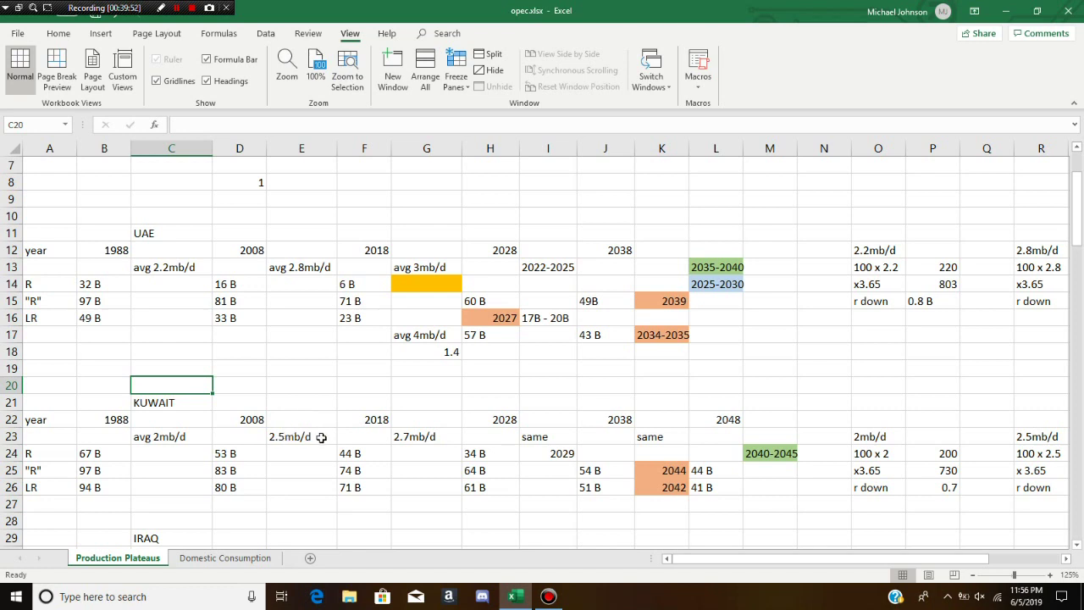
Step: Check Kuwait's drawdown calculation for 2.5mb/d and return to the row labels of its reserve table
{"action": "left_click", "coordinate": [1002, 487]}
{"action": "key", "text": "Right"}
{"action": "key", "text": "Right"}
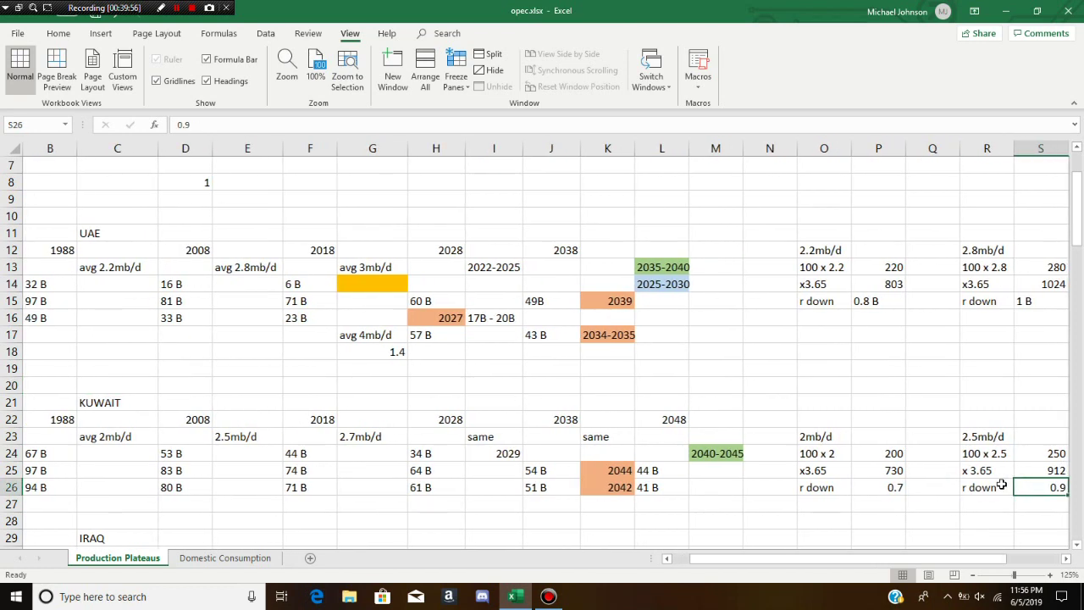
{"action": "key", "text": "Left"}
{"action": "key", "text": "Left"}
{"action": "key", "text": "Left"}
{"action": "key", "text": "Left"}
{"action": "key", "text": "Left"}
{"action": "key", "text": "Left"}
{"action": "key", "text": "Left"}
{"action": "key", "text": "Left"}
{"action": "key", "text": "Left"}
{"action": "key", "text": "Left"}
{"action": "key", "text": "Left"}
{"action": "key", "text": "Left"}
{"action": "key", "text": "Left"}
{"action": "key", "text": "Left"}
{"action": "key", "text": "Left"}
{"action": "key", "text": "Left"}
{"action": "key", "text": "Left"}
{"action": "key", "text": "Left"}
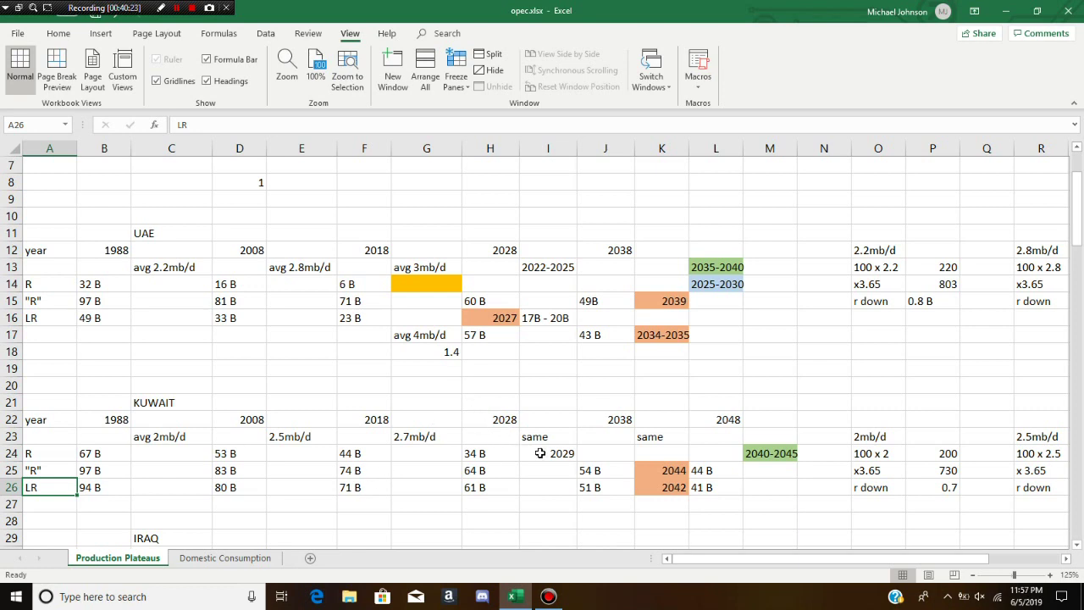
Step: Examine Kuwait's reserve drawdown calculation for the 2.7mb/d production average
{"action": "left_click", "coordinate": [417, 421]}
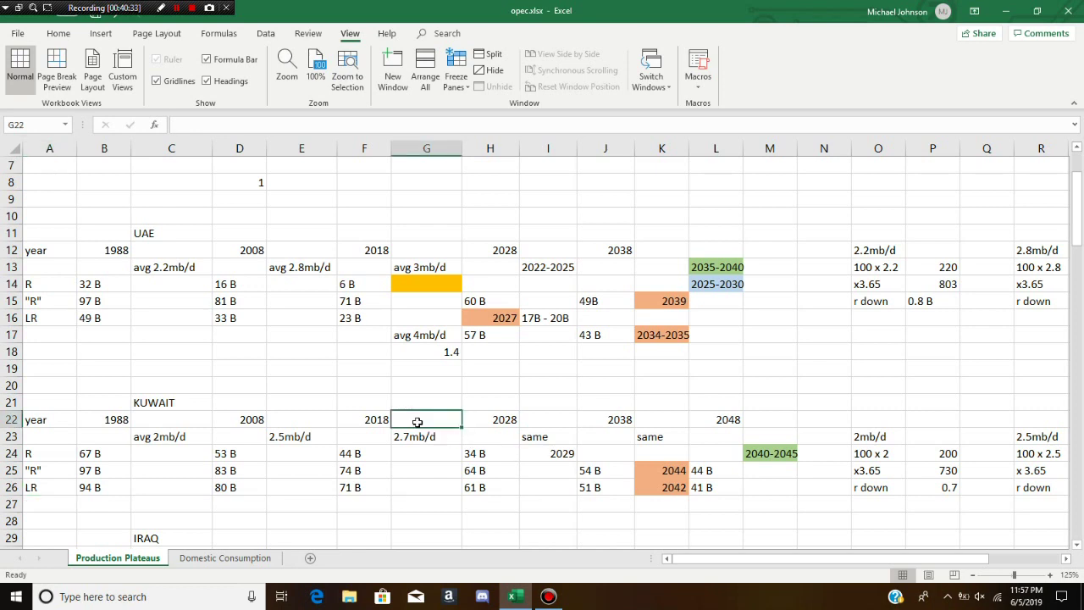
{"action": "key", "text": "Right"}
{"action": "key", "text": "Right"}
{"action": "key", "text": "Right"}
{"action": "key", "text": "Right"}
{"action": "key", "text": "Right"}
{"action": "key", "text": "Right"}
{"action": "key", "text": "Right"}
{"action": "key", "text": "Right"}
{"action": "key", "text": "Right"}
{"action": "key", "text": "Right"}
{"action": "key", "text": "Right"}
{"action": "key", "text": "Right"}
{"action": "key", "text": "Right"}
{"action": "key", "text": "Right"}
{"action": "key", "text": "Right"}
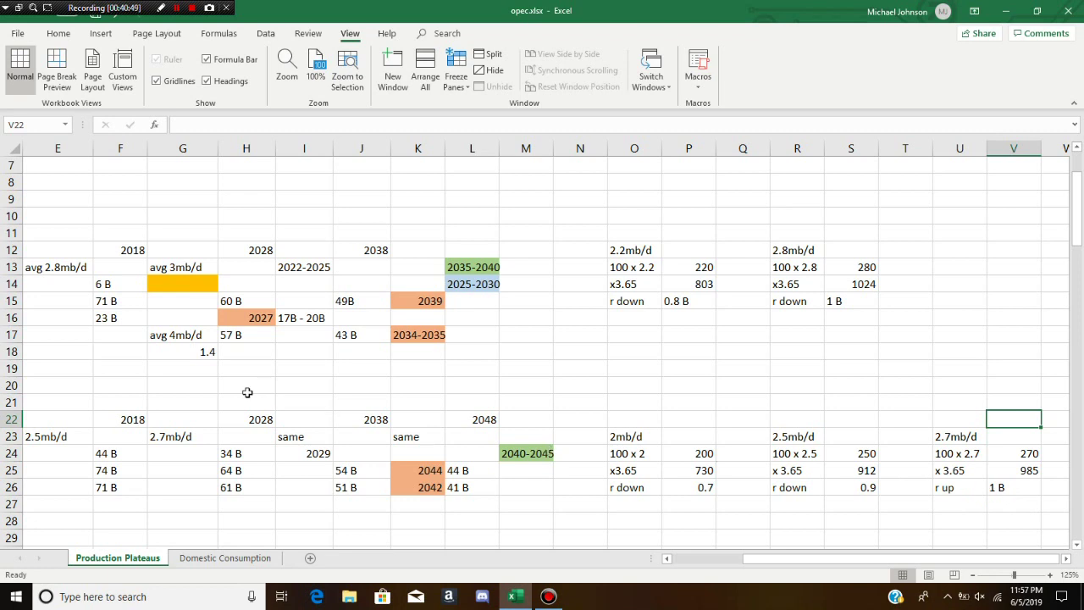
Step: Review Kuwait's R row from its 1988 reserves through its projection after 2028
{"action": "left_click", "coordinate": [212, 454]}
{"action": "key", "text": "Left"}
{"action": "key", "text": "Left"}
{"action": "key", "text": "Left"}
{"action": "key", "text": "Left"}
{"action": "key", "text": "Left"}
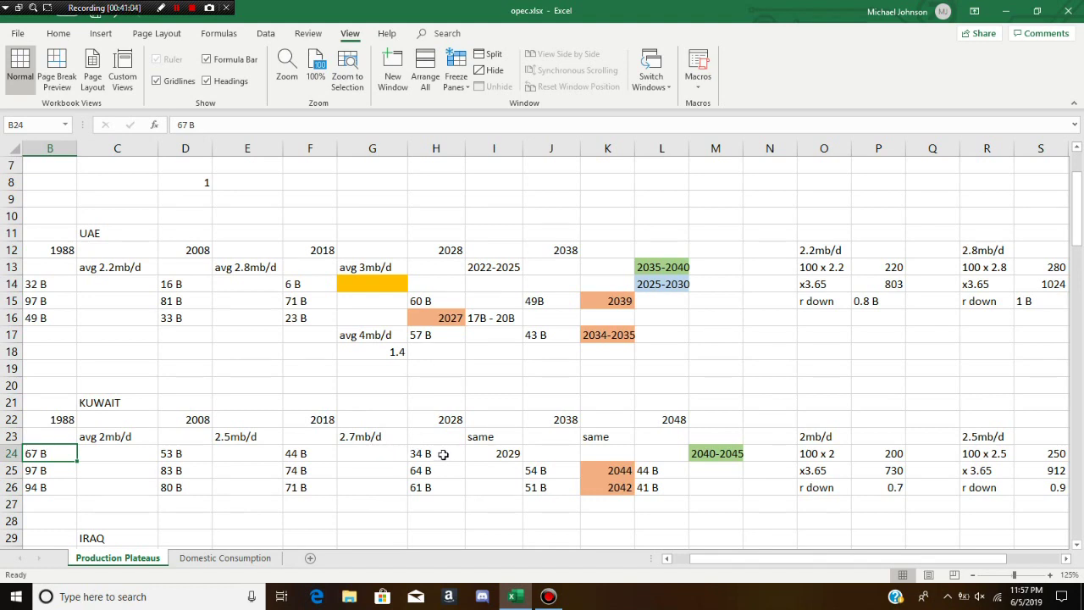
{"action": "left_click", "coordinate": [482, 453]}
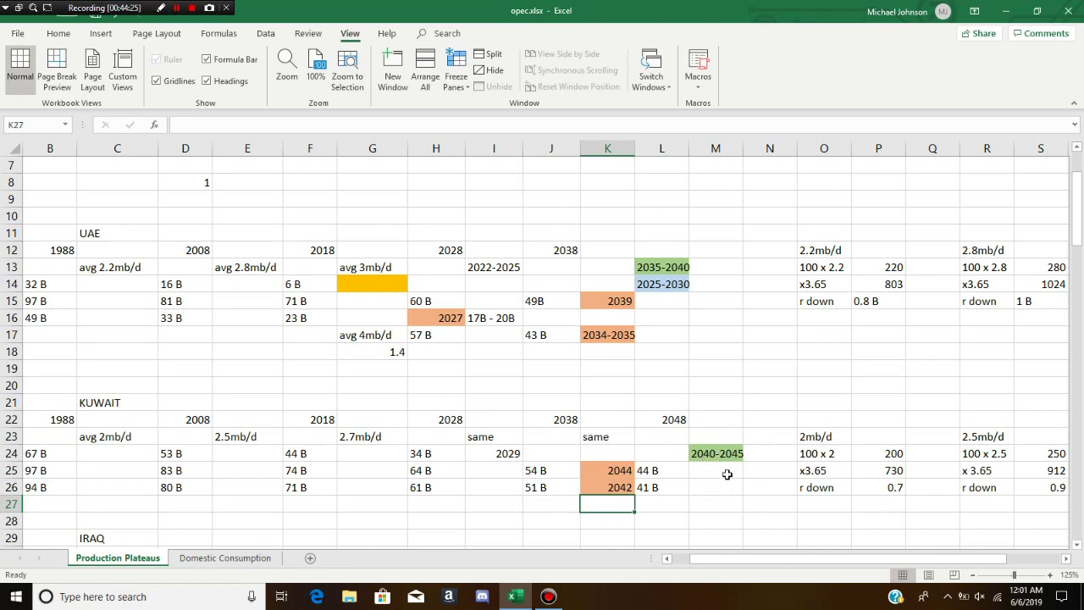
Step: Bring the complete Iraq section below Kuwait into view and examine its production and reserve figures
{"action": "left_click", "coordinate": [463, 525]}
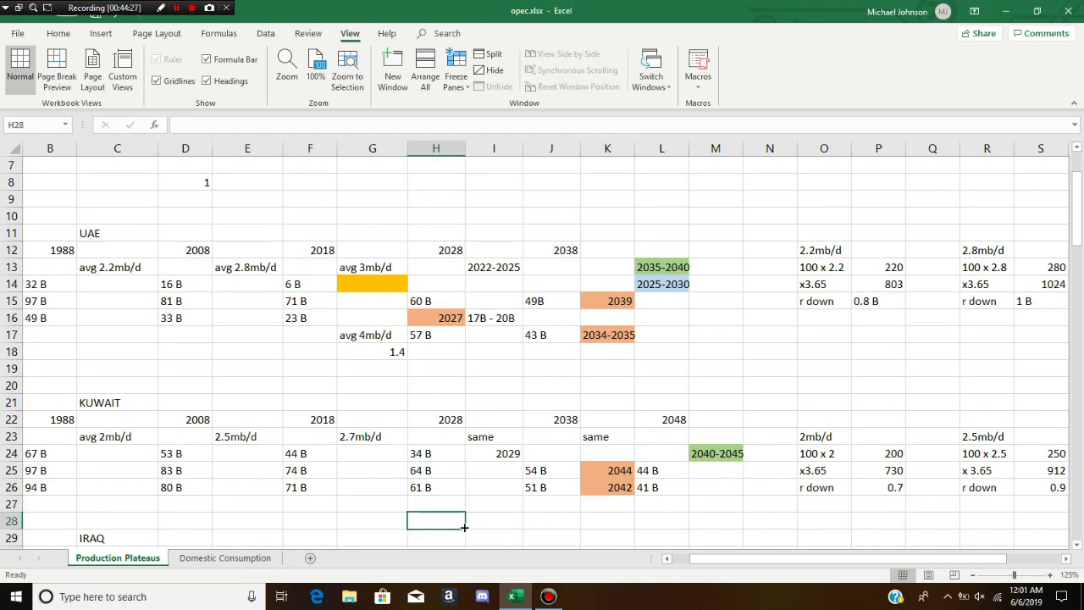
{"action": "key", "text": "Down"}
{"action": "key", "text": "Down"}
{"action": "key", "text": "Down"}
{"action": "key", "text": "Down"}
{"action": "key", "text": "Down"}
{"action": "key", "text": "Down"}
{"action": "key", "text": "Down"}
{"action": "key", "text": "Down"}
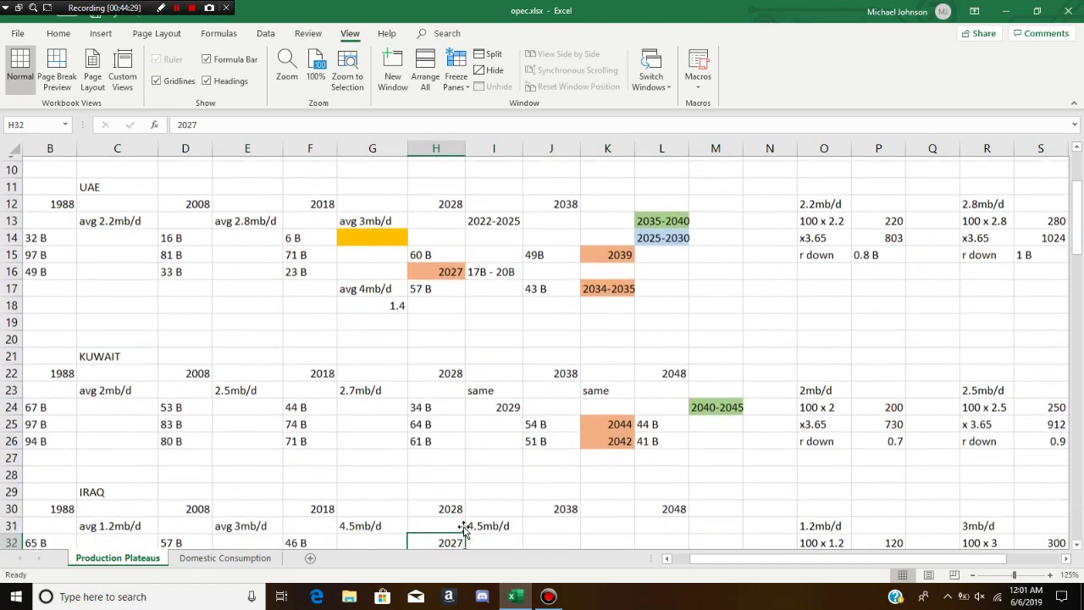
{"action": "key", "text": "Down"}
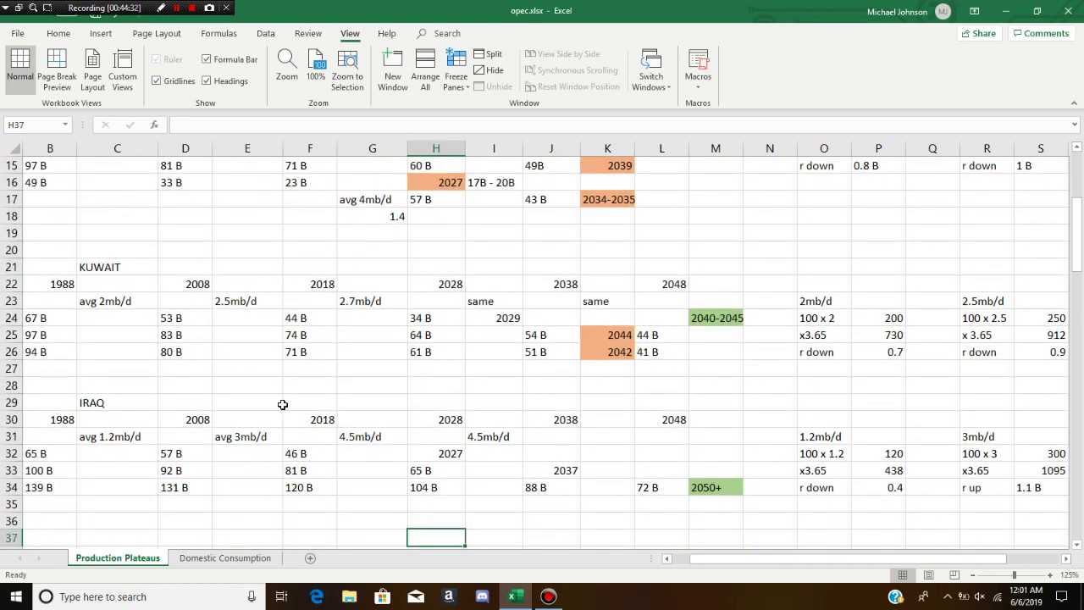
Step: Review Iraq's 1988 reserve estimates in the R and "R" rows alongside its 1.2mb/d production average
{"action": "left_click", "coordinate": [237, 399]}
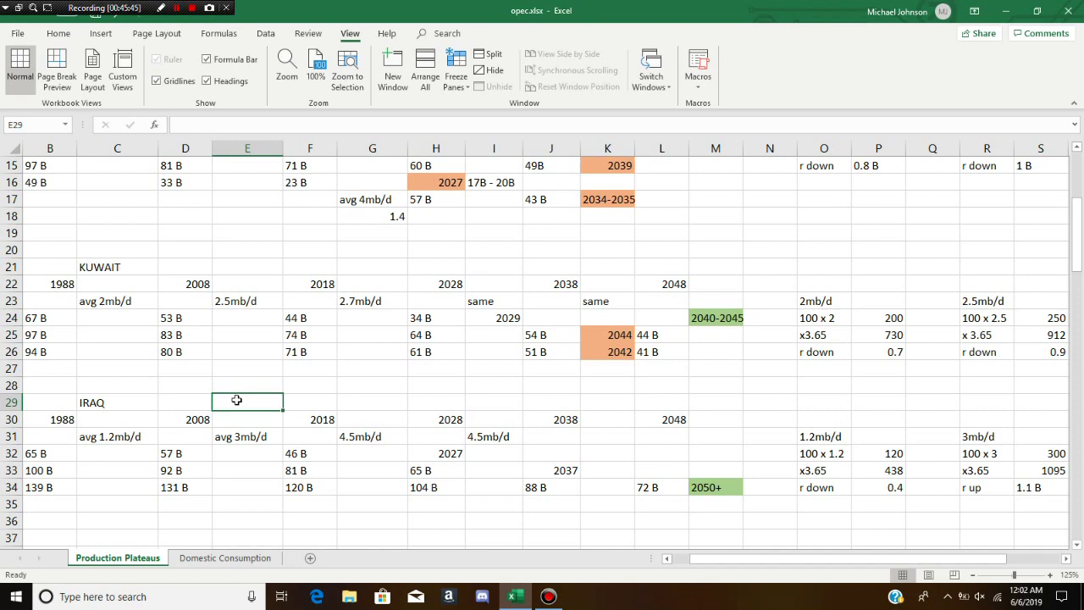
{"action": "left_click", "coordinate": [163, 398]}
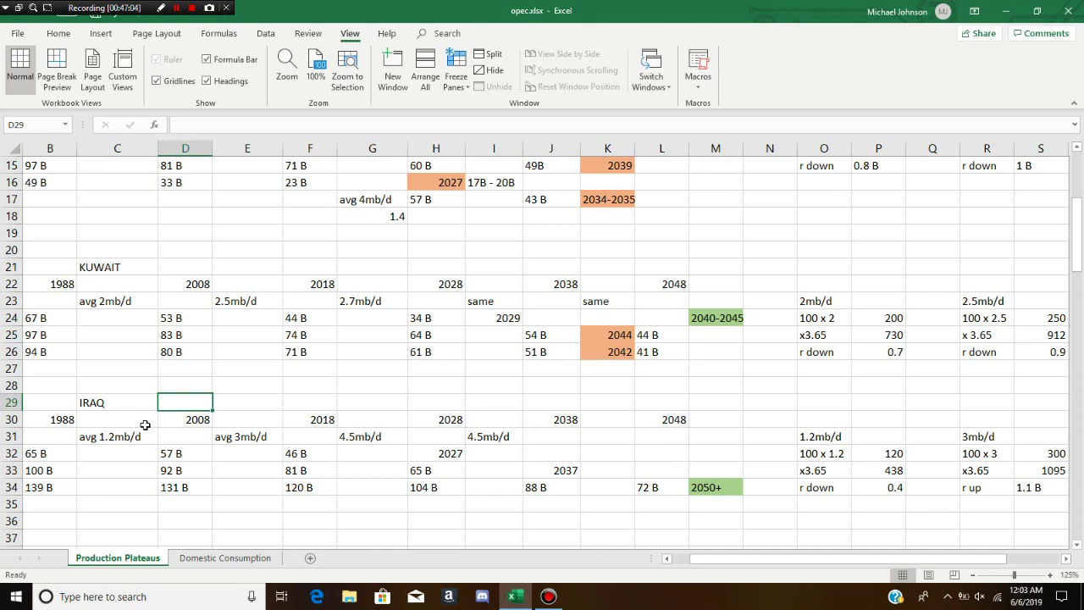
{"action": "left_click", "coordinate": [58, 455]}
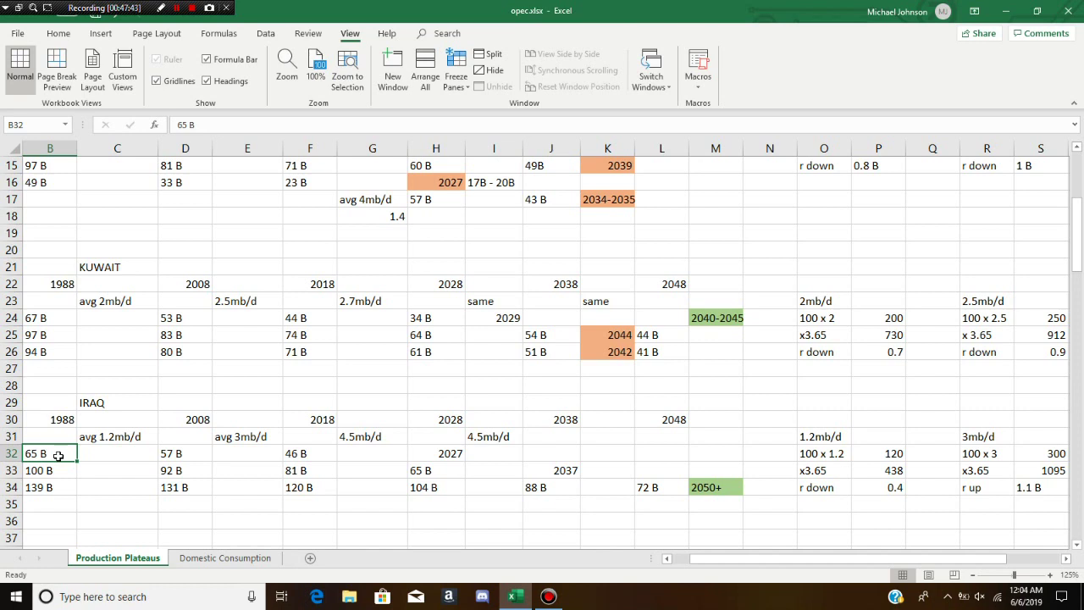
{"action": "left_click", "coordinate": [63, 470]}
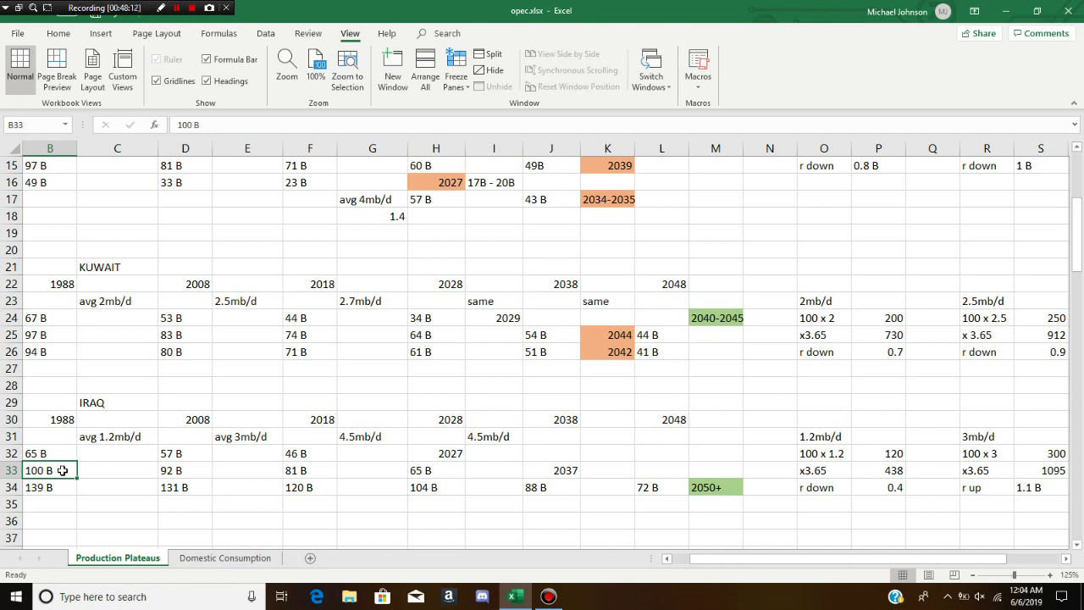
{"action": "left_click", "coordinate": [118, 454]}
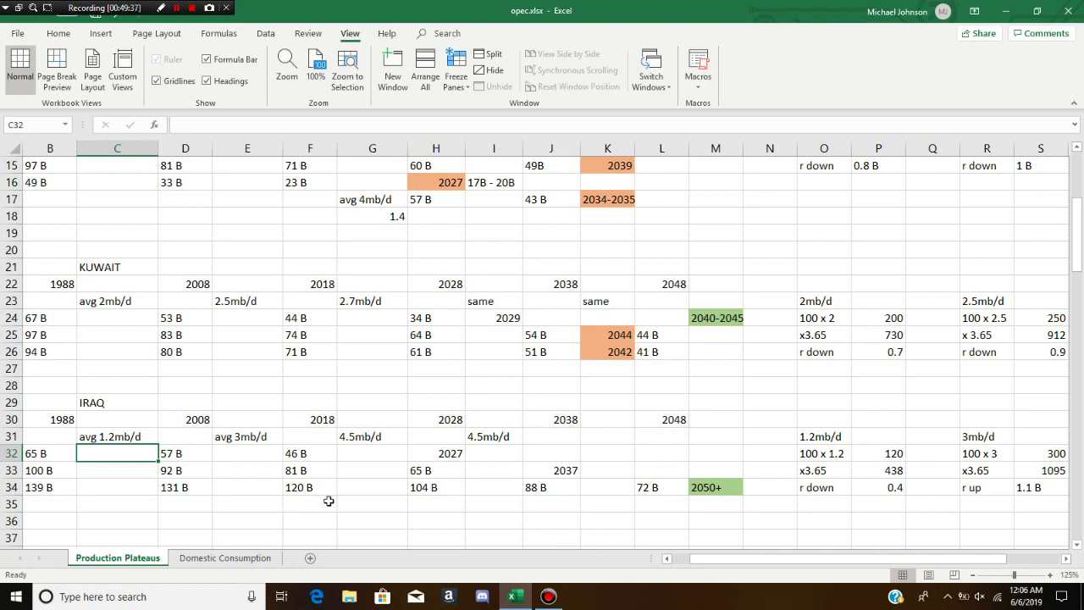
Step: Examine Iraq's reserve drawdown calculation for the 4.5mb/d production average
{"action": "left_click", "coordinate": [811, 444]}
{"action": "key", "text": "Right"}
{"action": "key", "text": "Right"}
{"action": "key", "text": "Right"}
{"action": "key", "text": "Right"}
{"action": "key", "text": "Right"}
{"action": "key", "text": "Right"}
{"action": "key", "text": "Right"}
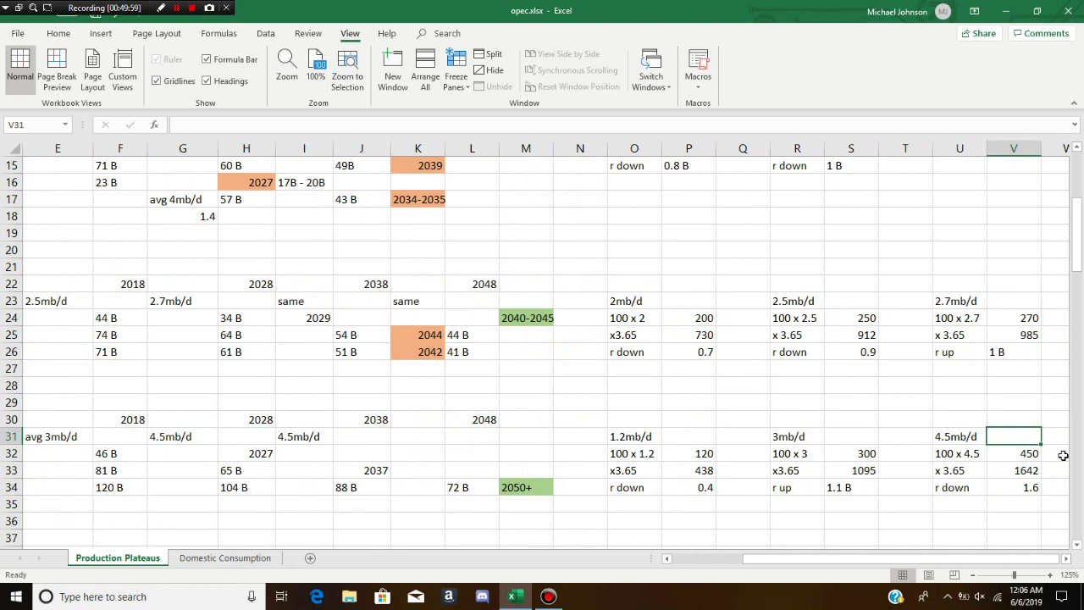
{"action": "left_click", "coordinate": [999, 491]}
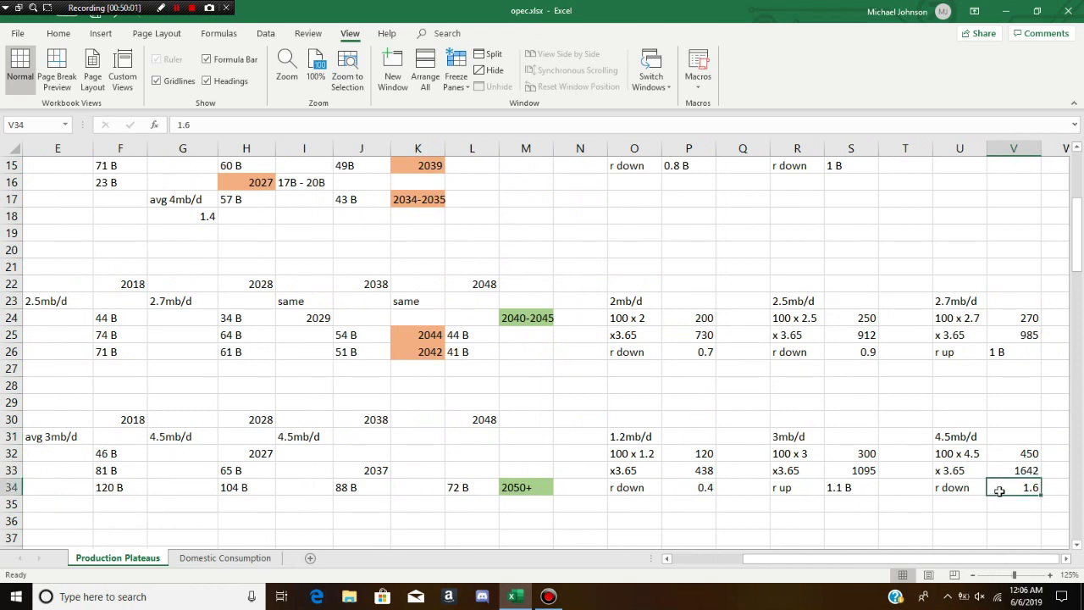
Step: Review Iraq's 2018–2028 projections in all three reserve rows and the LR row's 2038 figure
{"action": "left_click", "coordinate": [169, 419]}
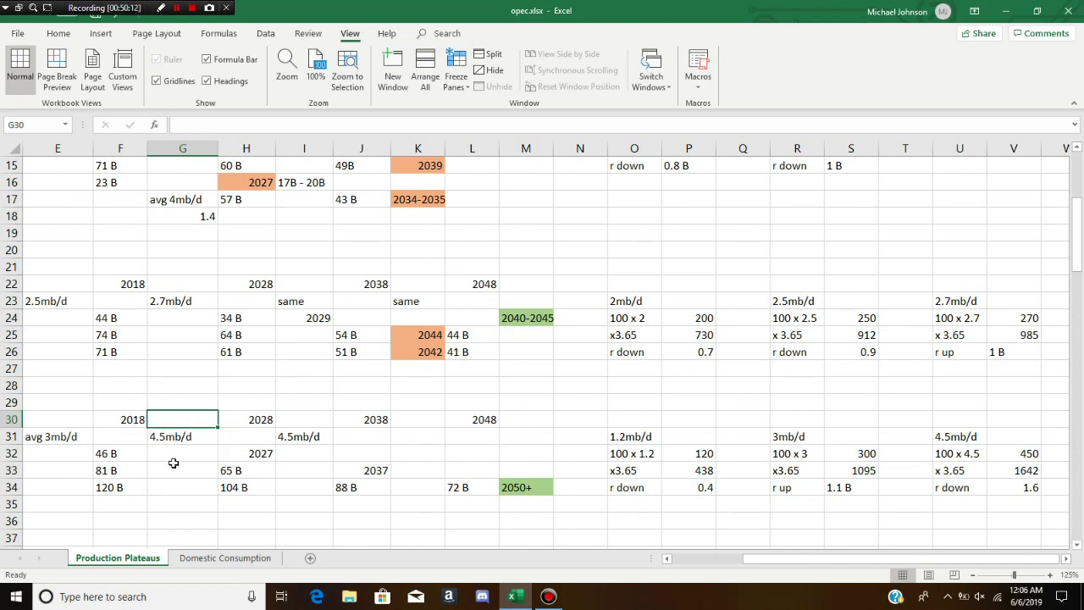
{"action": "left_click", "coordinate": [230, 453]}
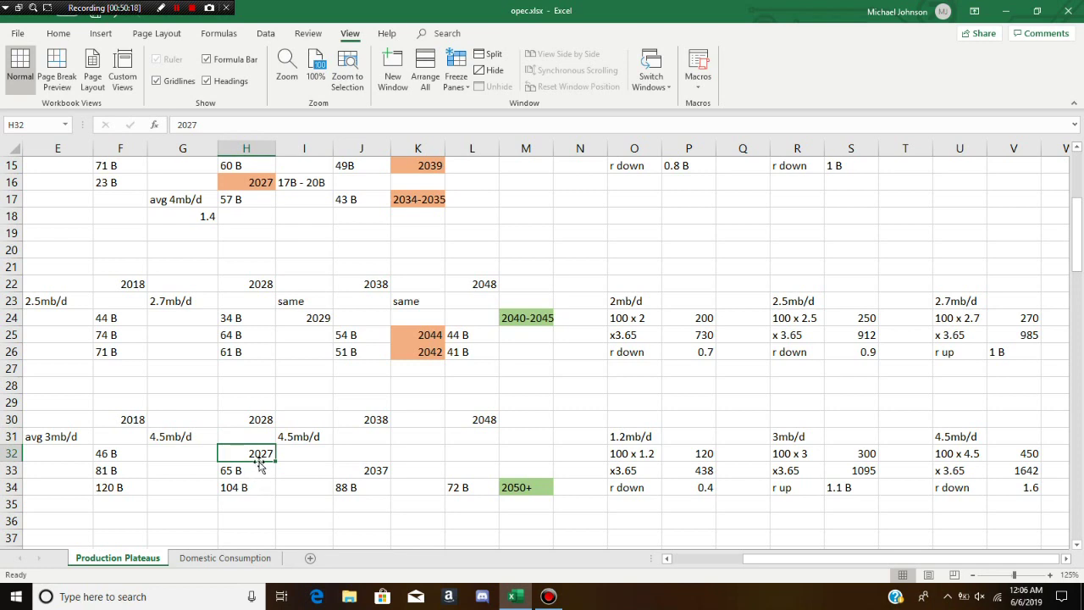
{"action": "left_click", "coordinate": [259, 471]}
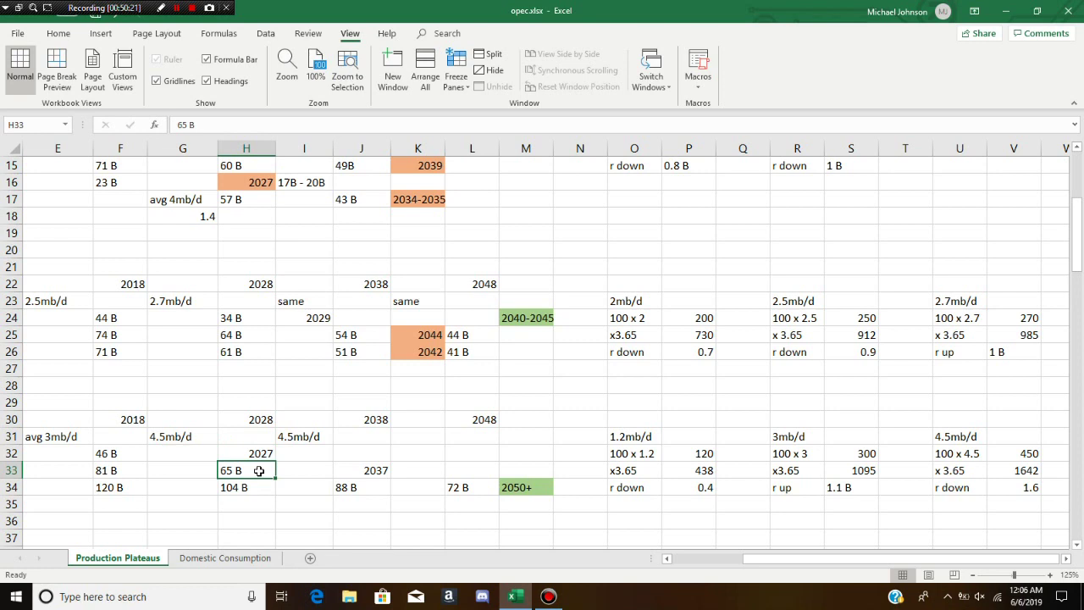
{"action": "left_click", "coordinate": [259, 486]}
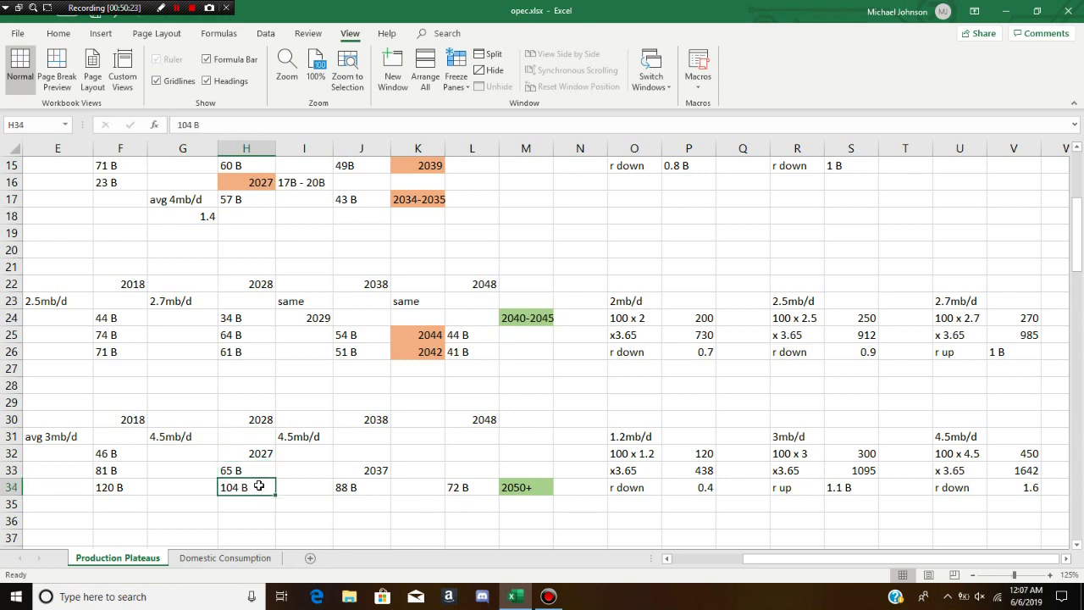
{"action": "left_click", "coordinate": [325, 422]}
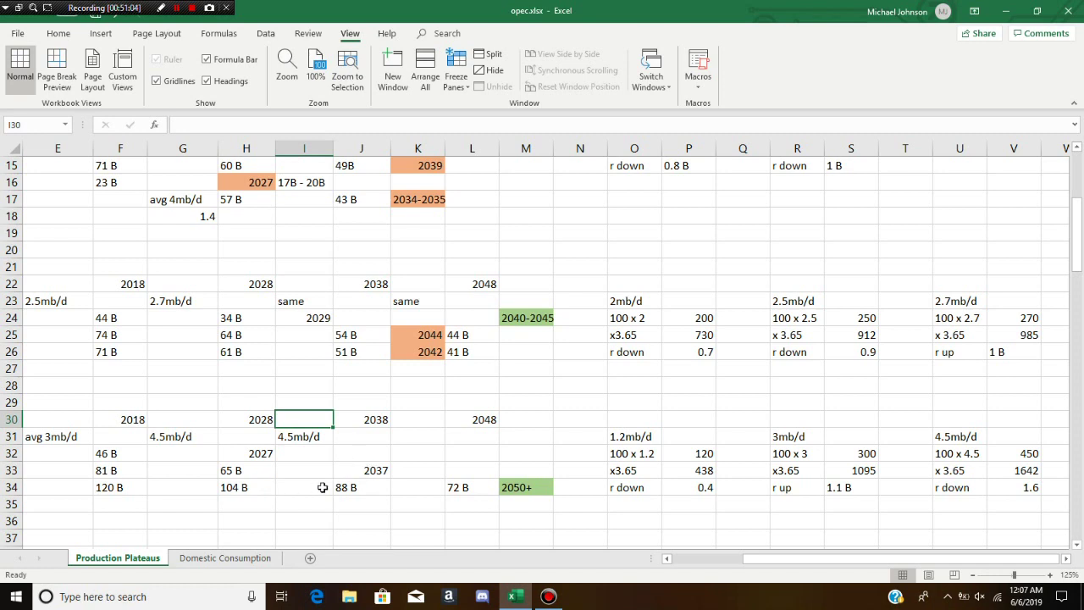
{"action": "left_click", "coordinate": [376, 487]}
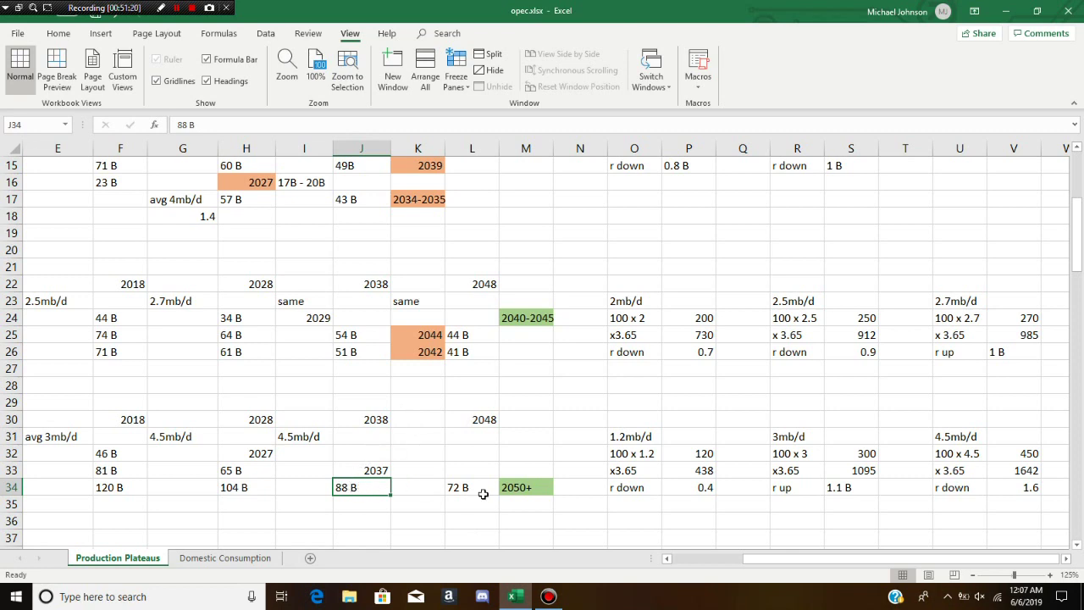
Step: Trace Iraq's LR row from its row label through 2048 to its plateau estimate
{"action": "key", "text": "Left"}
{"action": "key", "text": "Left"}
{"action": "key", "text": "Left"}
{"action": "key", "text": "Left"}
{"action": "key", "text": "Left"}
{"action": "key", "text": "Left"}
{"action": "key", "text": "Left"}
{"action": "key", "text": "Left"}
{"action": "key", "text": "Left"}
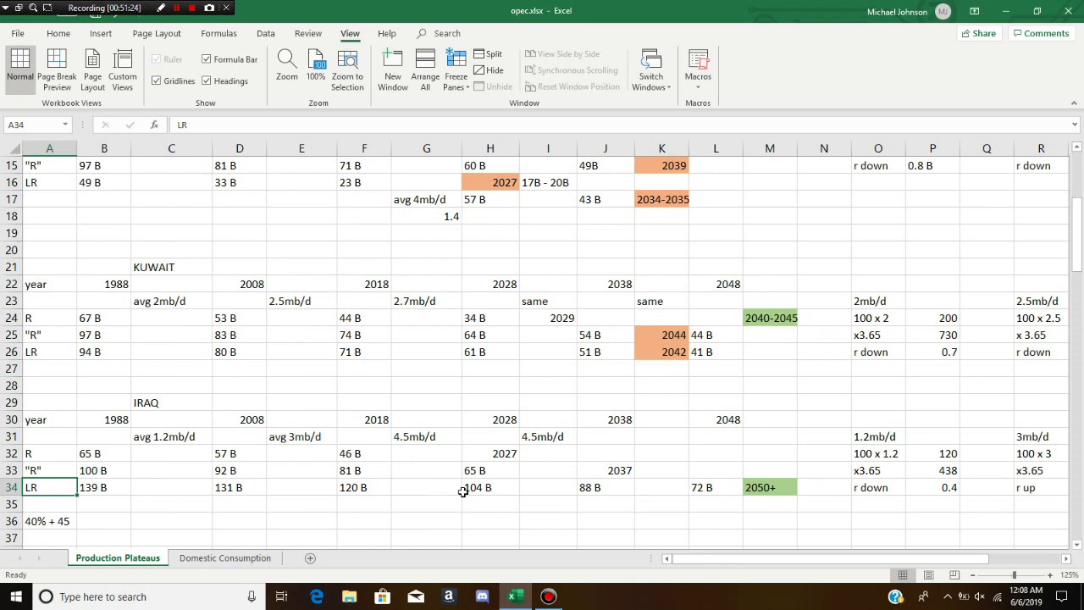
{"action": "key", "text": "Right"}
{"action": "key", "text": "Right"}
{"action": "key", "text": "Right"}
{"action": "key", "text": "Right"}
{"action": "key", "text": "Right"}
{"action": "key", "text": "Right"}
{"action": "key", "text": "Right"}
{"action": "key", "text": "Right"}
{"action": "key", "text": "Right"}
{"action": "key", "text": "Right"}
{"action": "key", "text": "Right"}
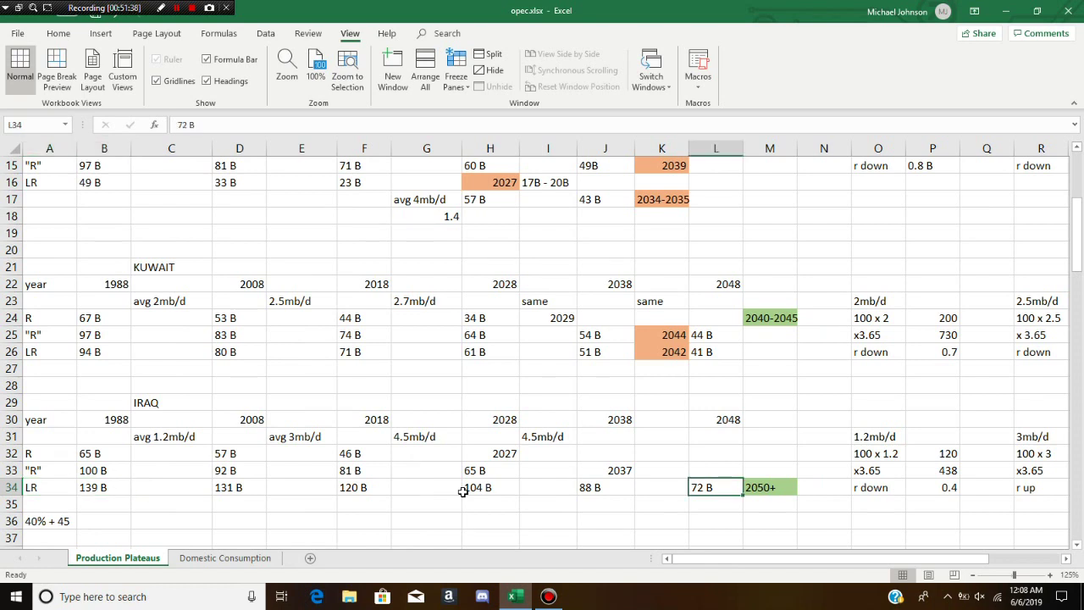
{"action": "key", "text": "Right"}
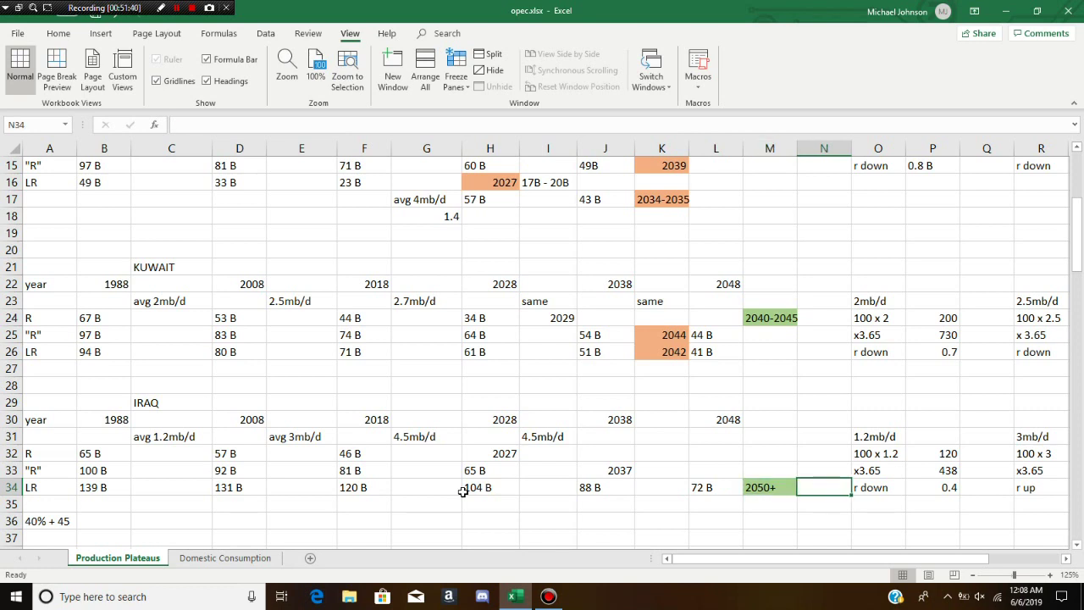
{"action": "left_click", "coordinate": [760, 468]}
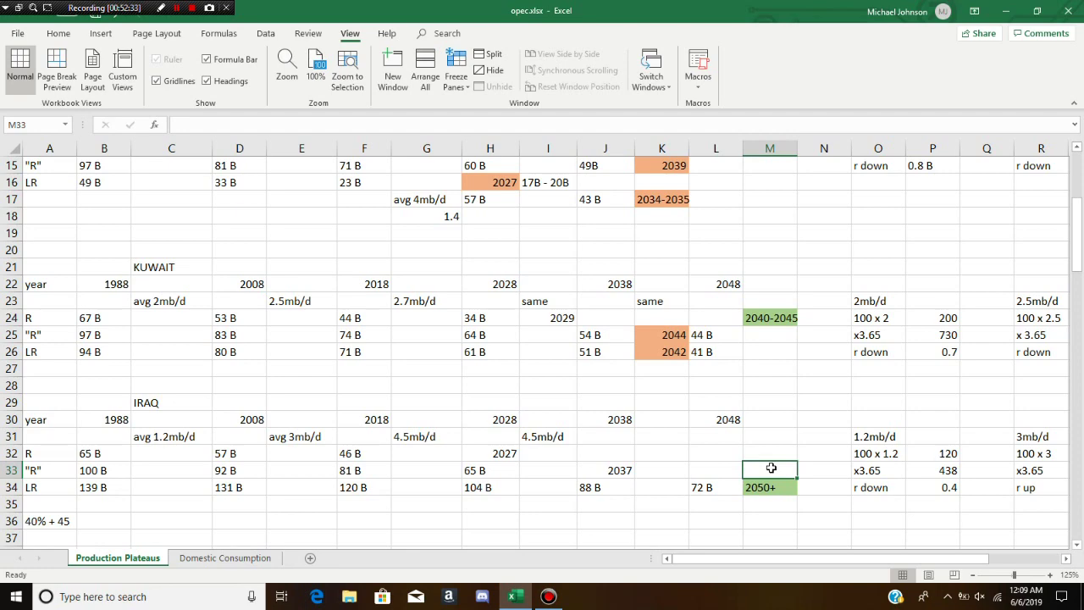
Step: Bring the complete Iran section below Iraq into view and examine its production and reserve figures
{"action": "key", "text": "Down"}
{"action": "key", "text": "Down"}
{"action": "key", "text": "Down"}
{"action": "key", "text": "Down"}
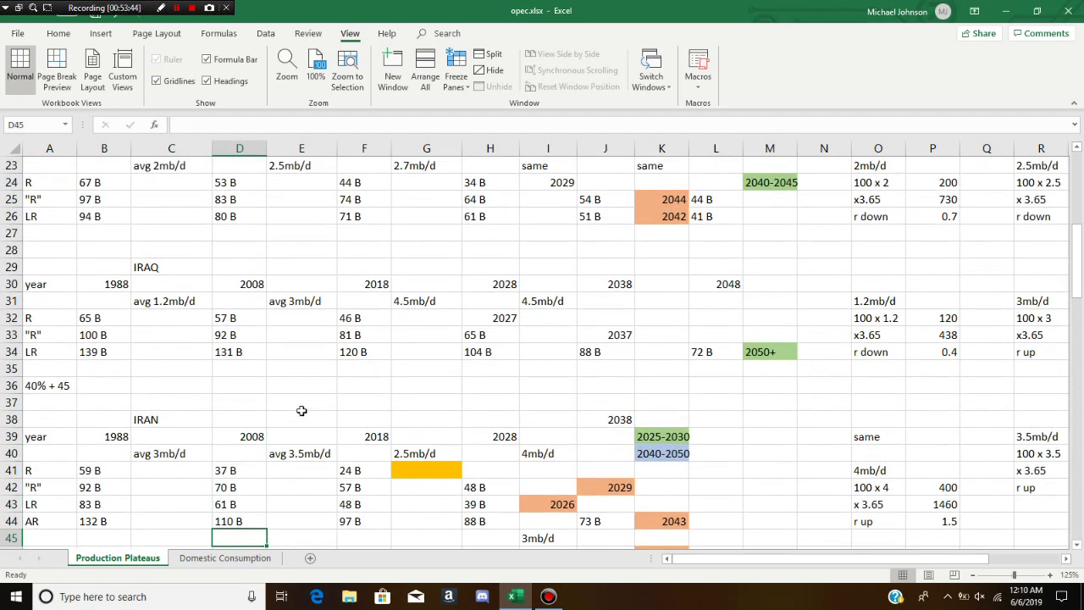
{"action": "left_click", "coordinate": [301, 413]}
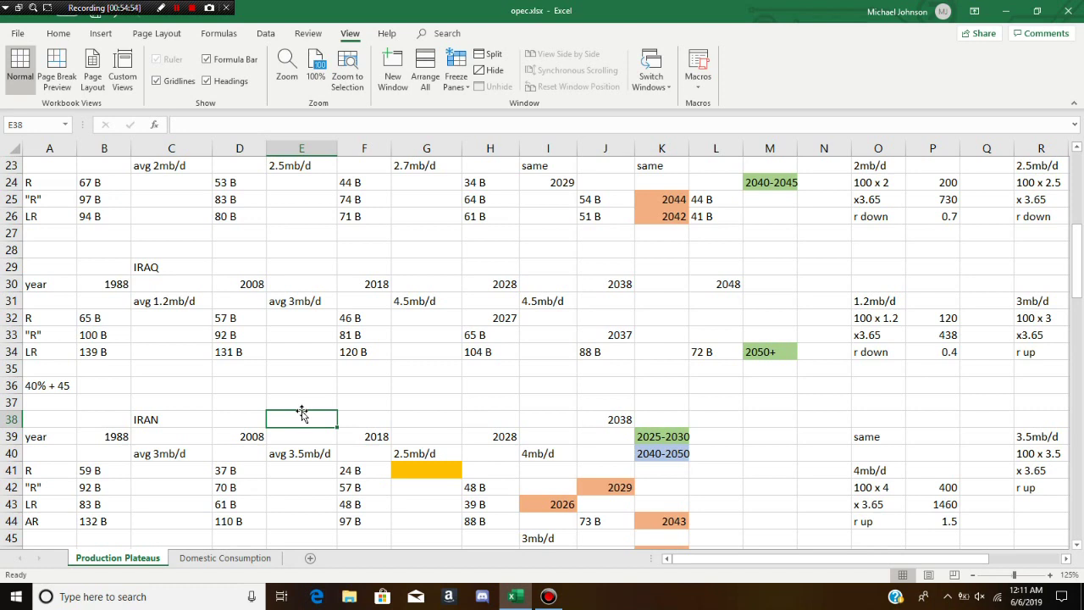
{"action": "key", "text": "Down"}
{"action": "key", "text": "Down"}
{"action": "key", "text": "Down"}
{"action": "key", "text": "Down"}
{"action": "key", "text": "Down"}
{"action": "key", "text": "Down"}
{"action": "key", "text": "Down"}
{"action": "key", "text": "Down"}
{"action": "key", "text": "Down"}
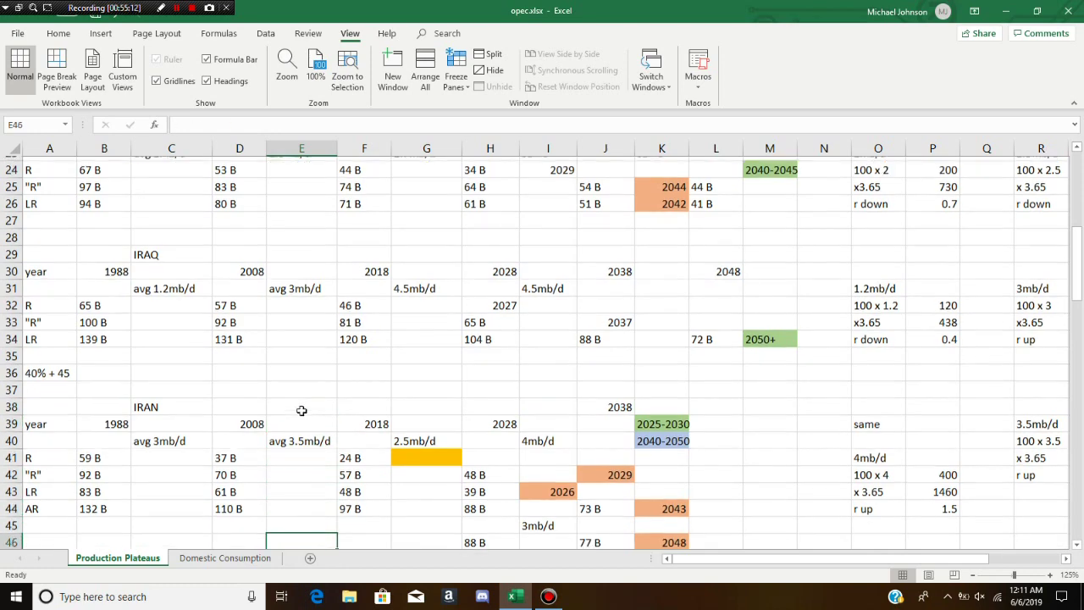
Step: Review Iran's 1988 reserve estimates down to the AR row and its 1988–2008 production period
{"action": "left_click", "coordinate": [95, 420]}
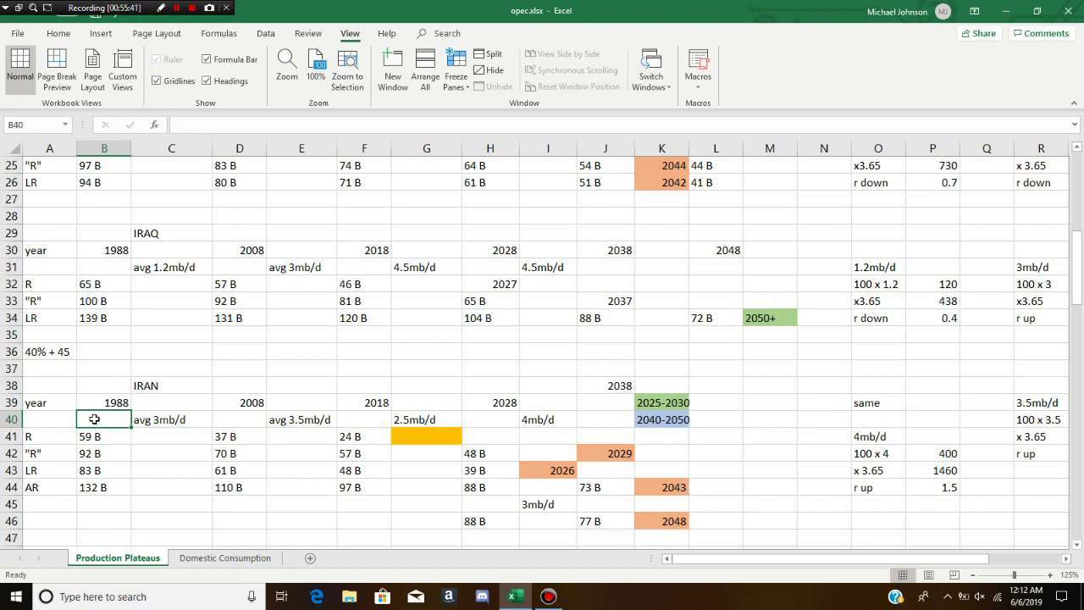
{"action": "left_click", "coordinate": [104, 493]}
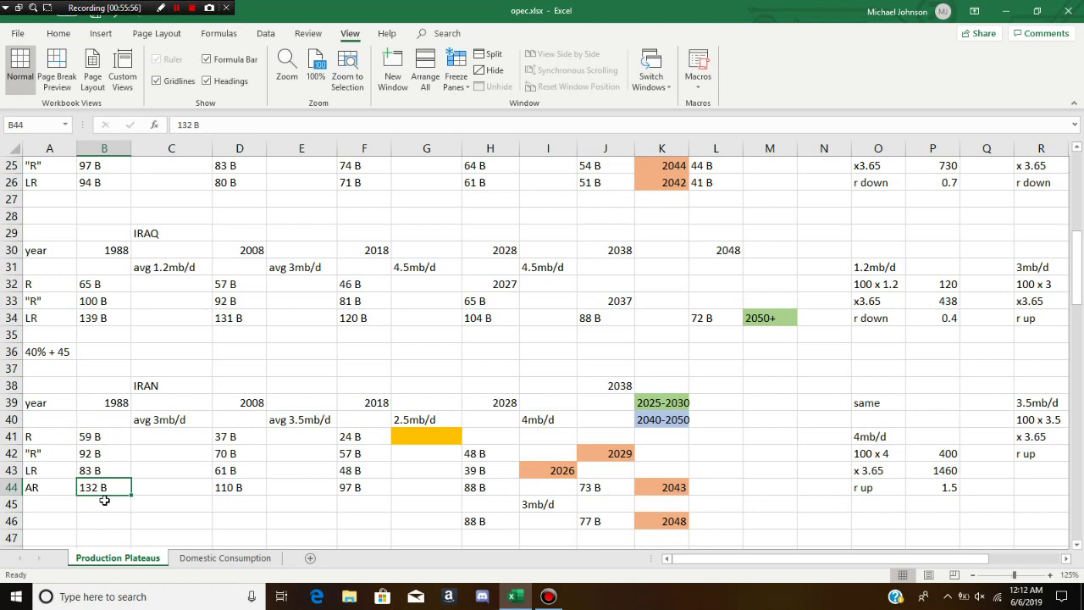
{"action": "left_click", "coordinate": [161, 405]}
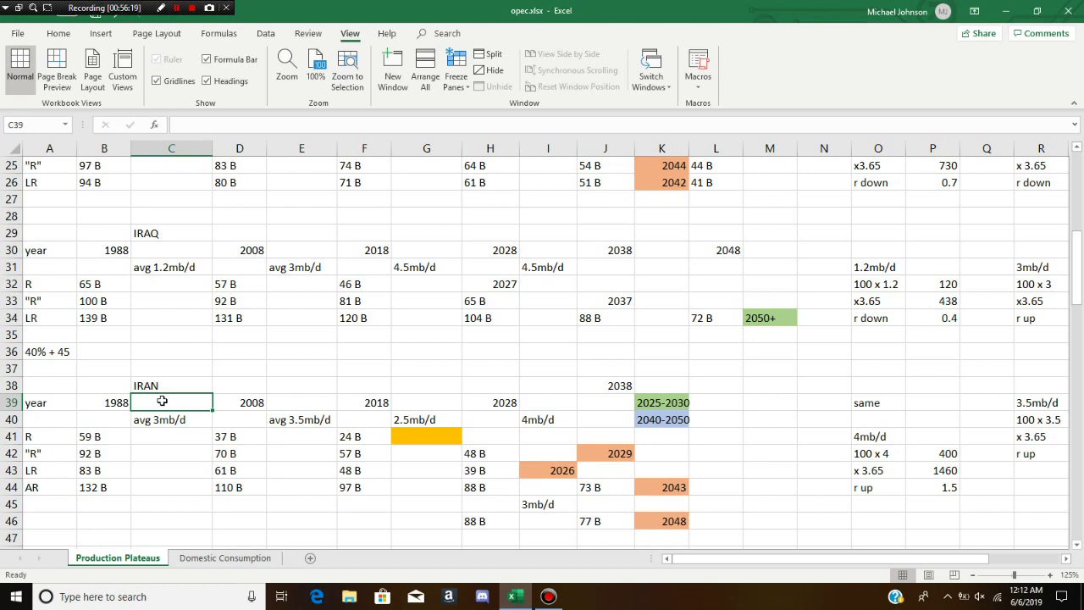
{"action": "left_click", "coordinate": [174, 504]}
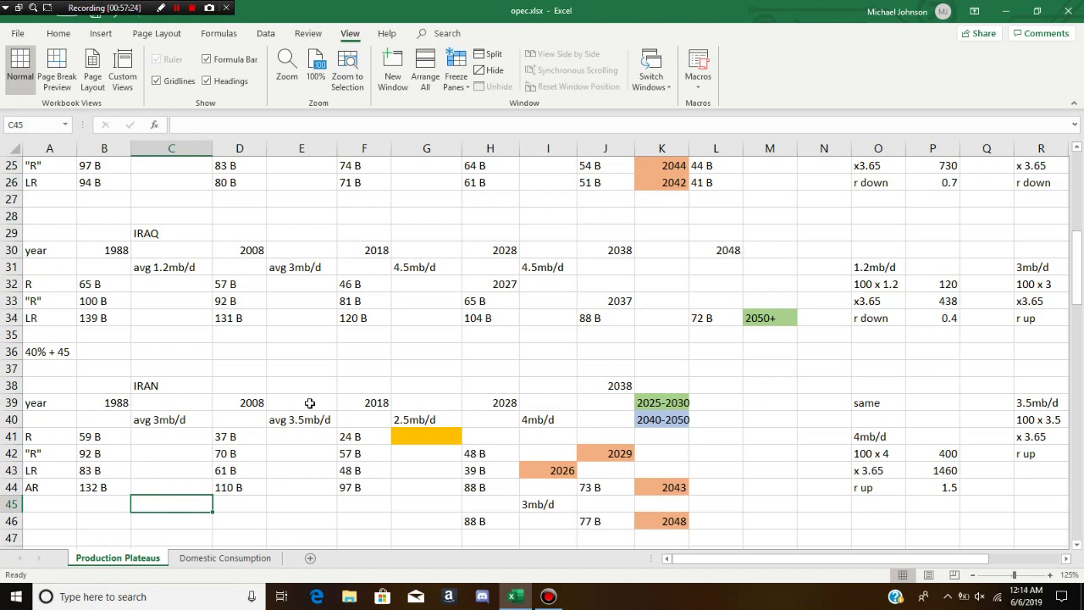
Step: Check Iran's reserve drawdown calculation for 3.5mb/d and return to the row labels of its reserve table
{"action": "key", "text": "Right"}
{"action": "key", "text": "Right"}
{"action": "key", "text": "Right"}
{"action": "key", "text": "Right"}
{"action": "key", "text": "Right"}
{"action": "key", "text": "Right"}
{"action": "key", "text": "Right"}
{"action": "key", "text": "Right"}
{"action": "key", "text": "Right"}
{"action": "key", "text": "Right"}
{"action": "key", "text": "Right"}
{"action": "key", "text": "Right"}
{"action": "key", "text": "Right"}
{"action": "key", "text": "Right"}
{"action": "key", "text": "Right"}
{"action": "key", "text": "Right"}
{"action": "key", "text": "Right"}
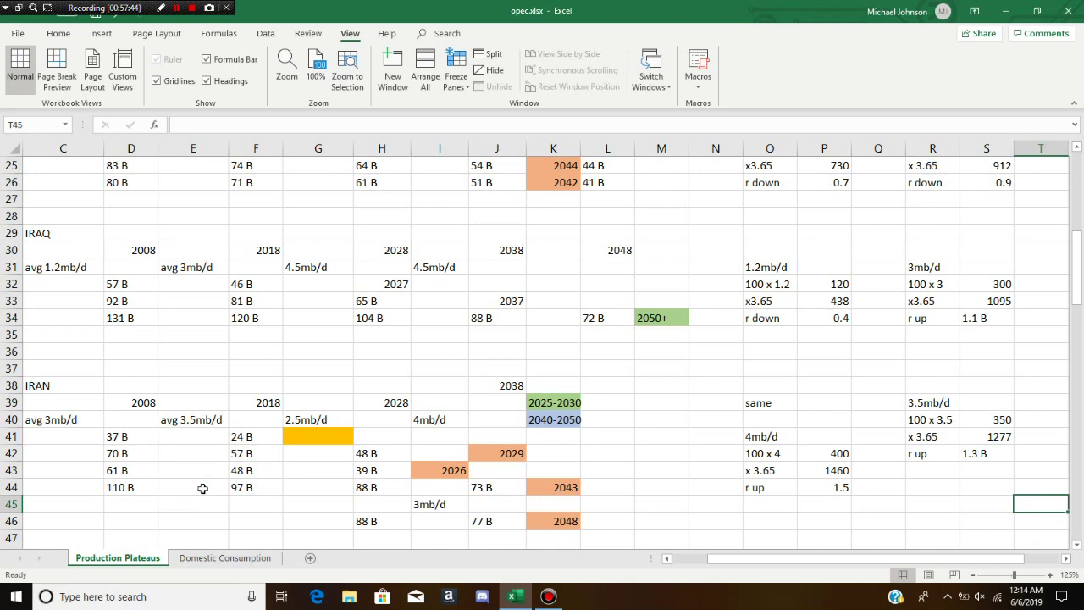
{"action": "scroll", "coordinate": [377, 433], "scroll_direction": "left", "scroll_amount": 2}
Step: Examine Iran's 2018 reserves in the R row and check the drawdown figure for its 2.5mb/d average
{"action": "left_click", "coordinate": [378, 433]}
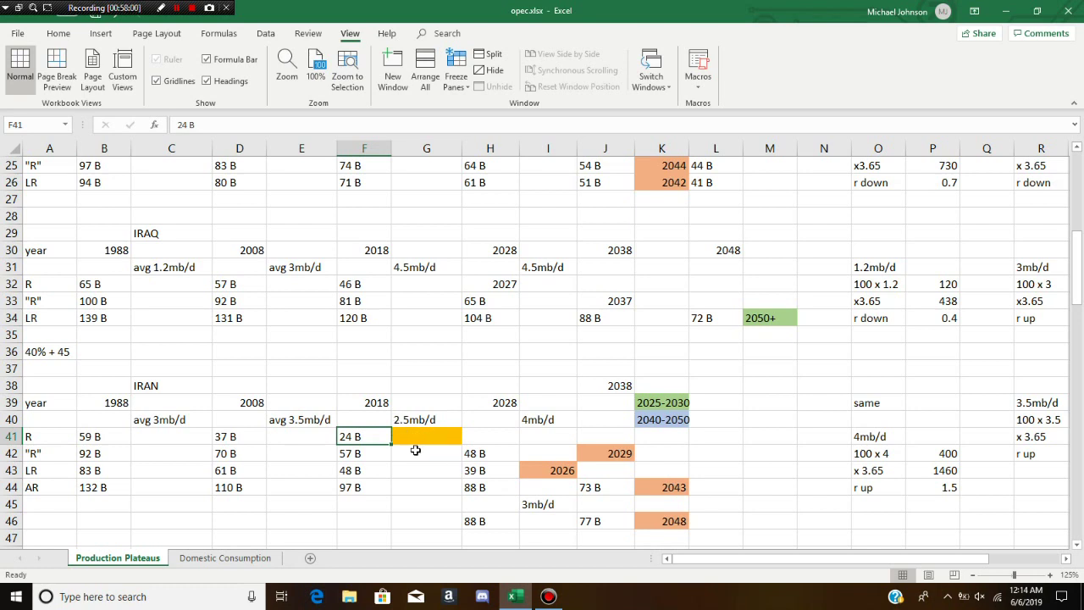
{"action": "left_click", "coordinate": [413, 456]}
{"action": "left_click", "coordinate": [420, 401]}
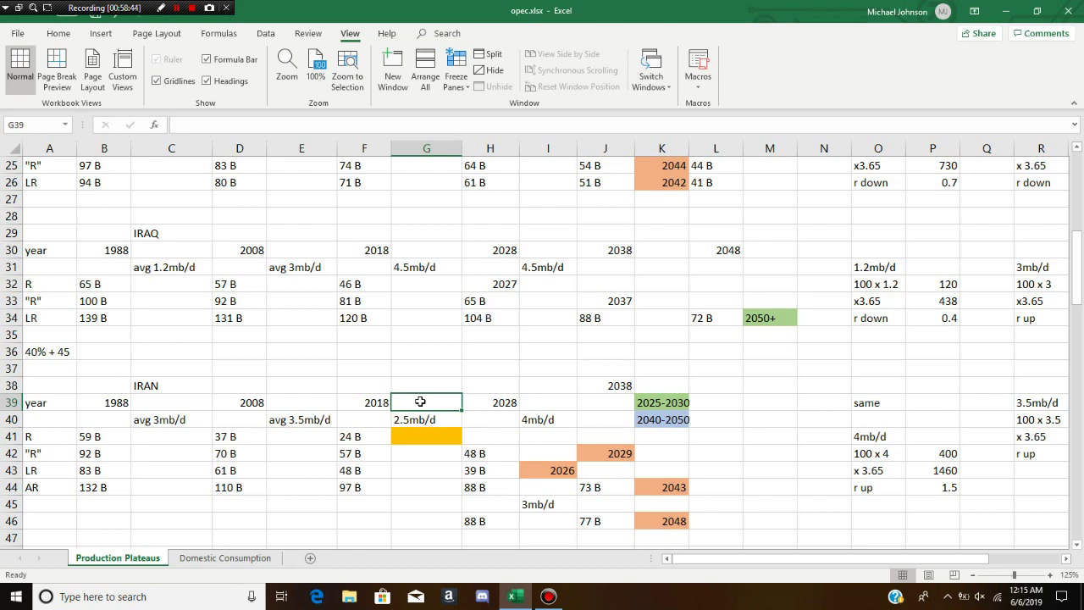
{"action": "key", "text": "ctrl+Right"}
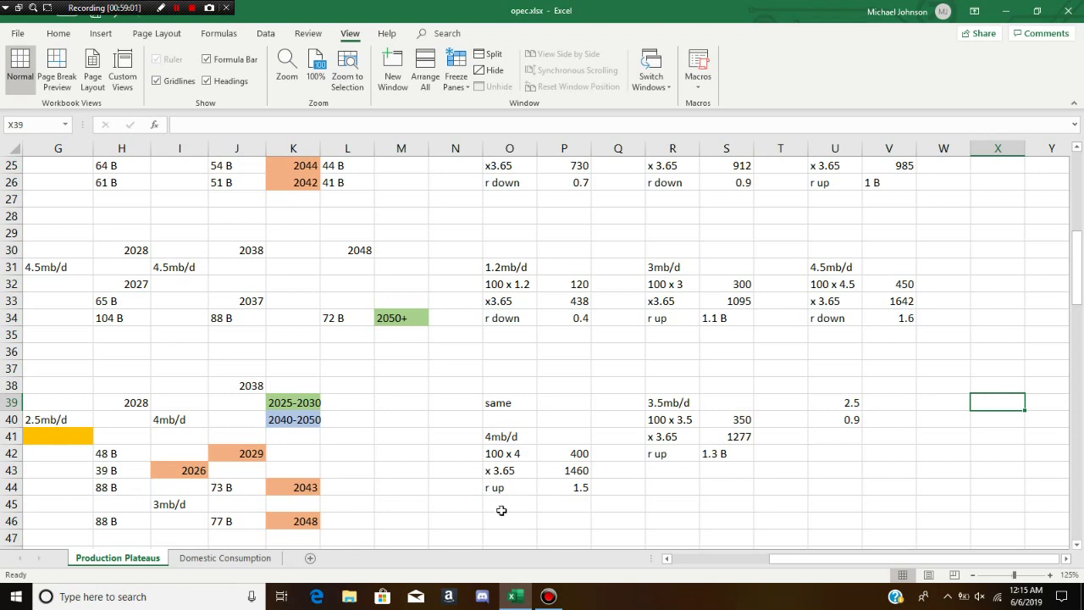
{"action": "left_click", "coordinate": [406, 502]}
{"action": "key", "text": "Home"}
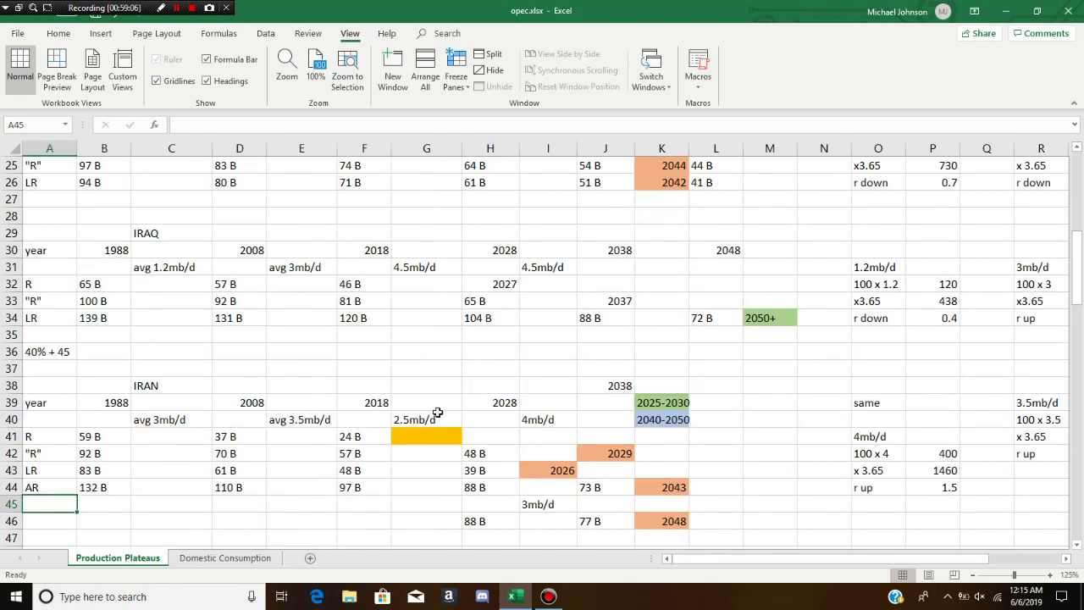
Step: Review Iran's production averages after 2018 and the projected plateau years in its "R" and LR rows
{"action": "left_click", "coordinate": [447, 421]}
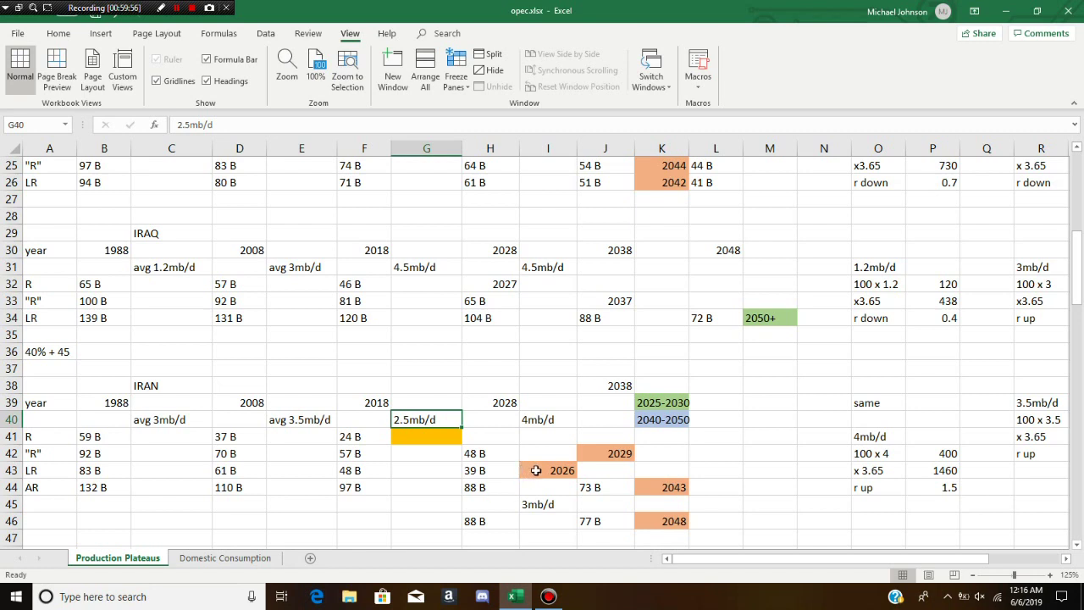
{"action": "left_click", "coordinate": [537, 470]}
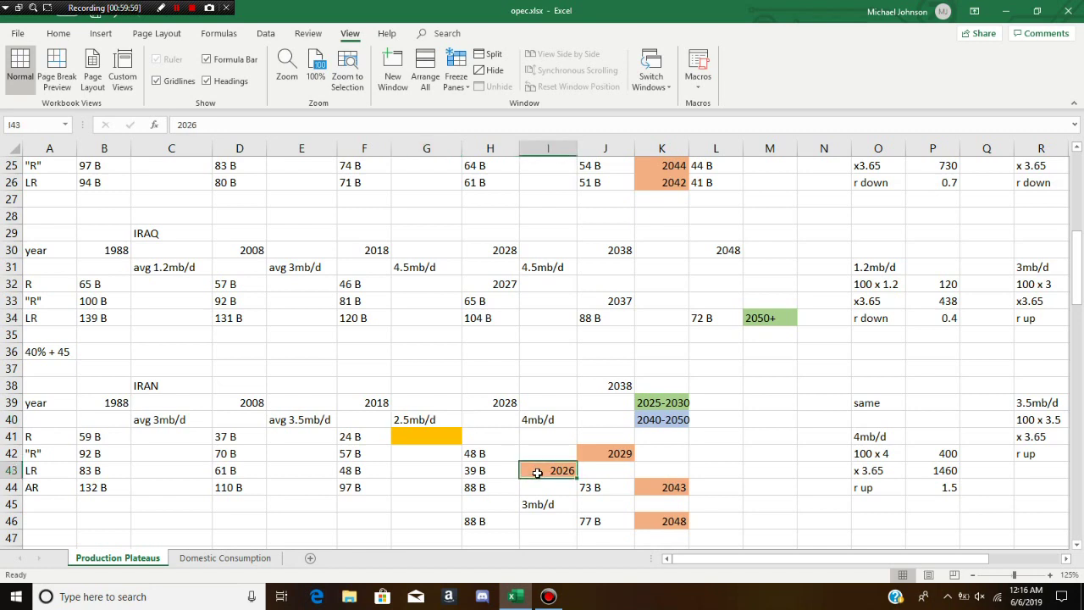
{"action": "left_click", "coordinate": [529, 451]}
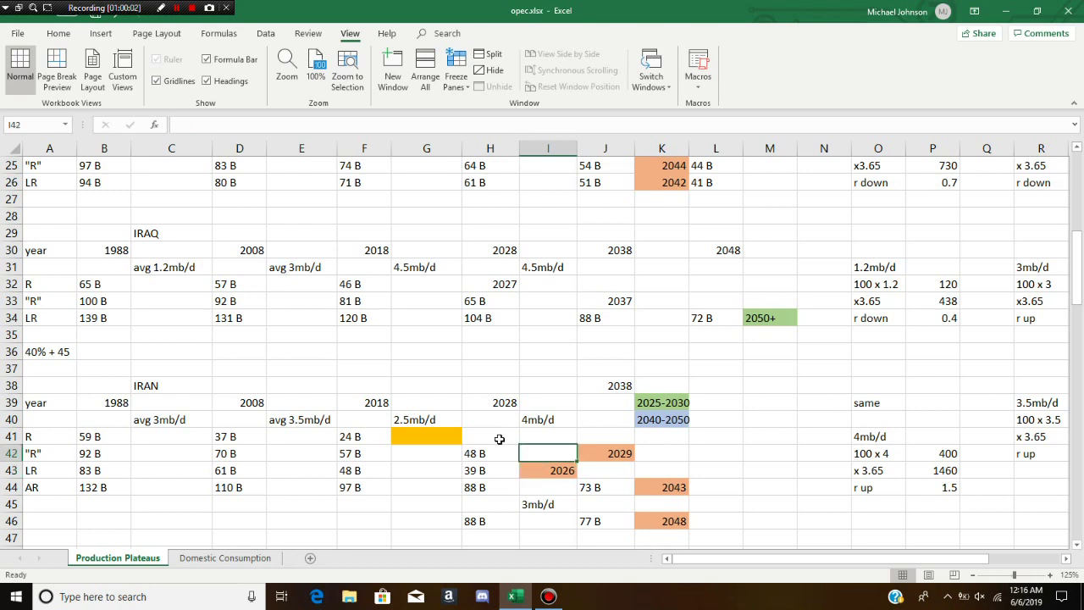
{"action": "left_click", "coordinate": [500, 453]}
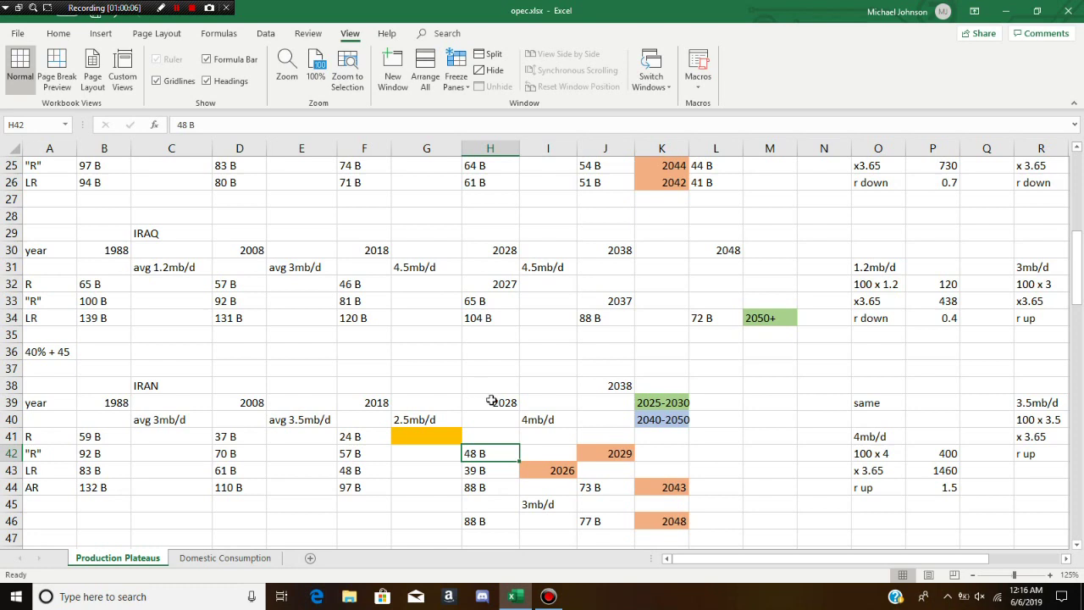
{"action": "left_click", "coordinate": [593, 455]}
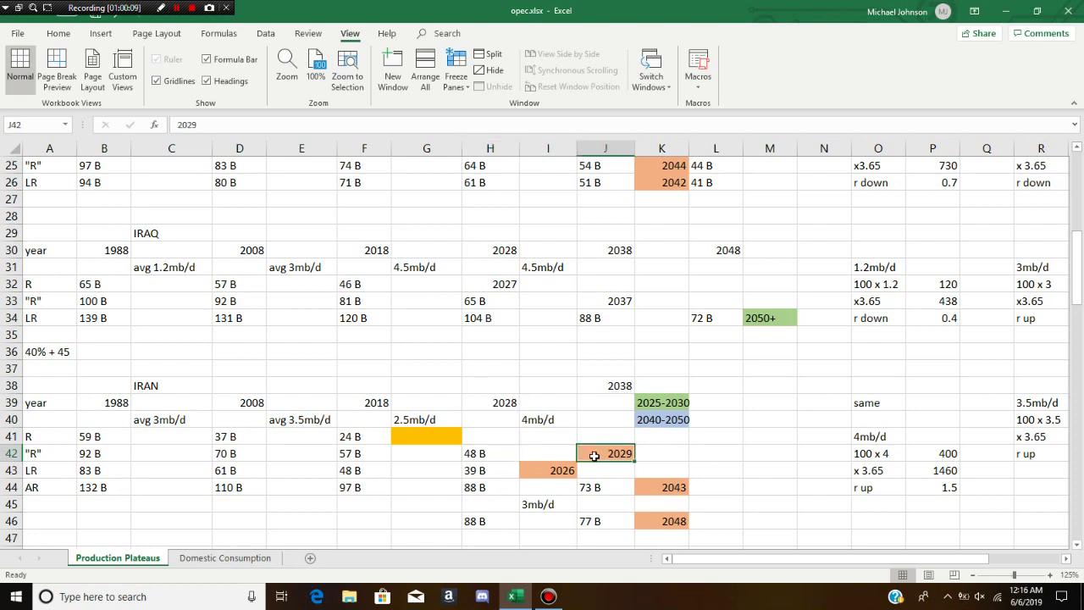
{"action": "left_click", "coordinate": [543, 436]}
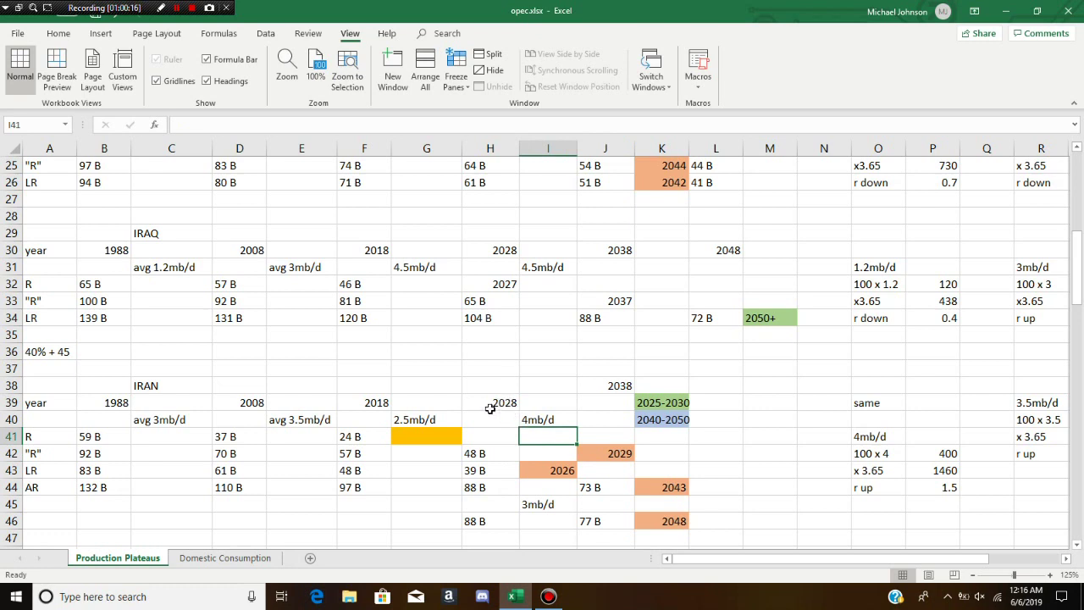
Step: Review Iran's projections below the R row at the 4mb/d and 3mb/d averages, then its plateau range estimates
{"action": "key", "text": "Down"}
{"action": "key", "text": "Down"}
{"action": "key", "text": "Down"}
{"action": "key", "text": "Down"}
{"action": "key", "text": "Down"}
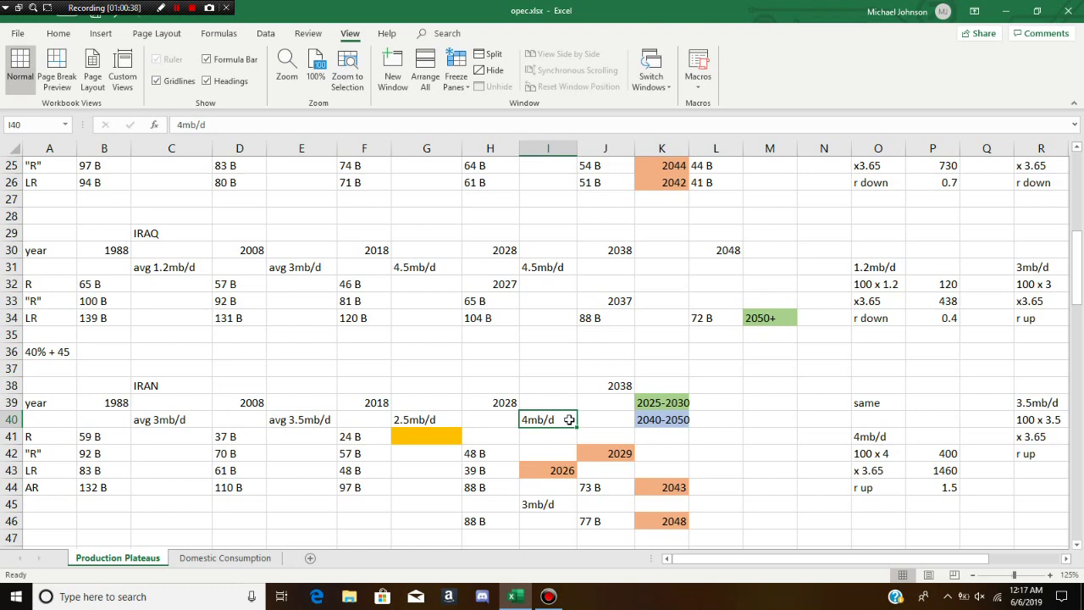
{"action": "left_click", "coordinate": [569, 504]}
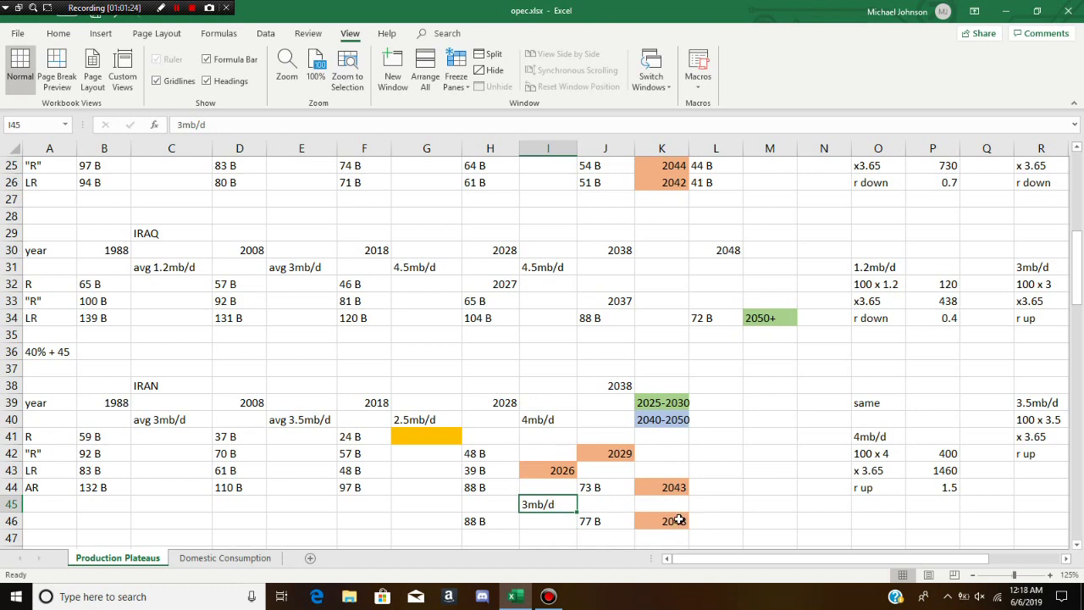
{"action": "left_click", "coordinate": [705, 423]}
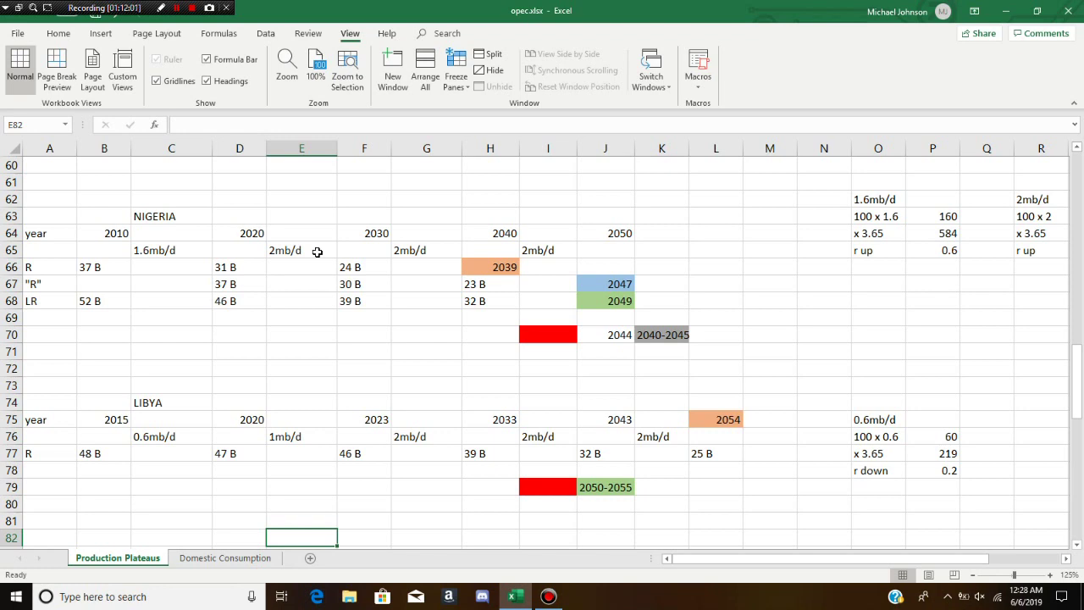
Step: Set the rounded-up drawdown figure in Nigeria's 2mb/d calculation to 0.7
{"action": "left_click", "coordinate": [1012, 250]}
{"action": "left_click", "coordinate": [1016, 251]}
{"action": "key", "text": "Right"}
{"action": "type", "text": "0.7"}
{"action": "key", "text": "Tab"}
{"action": "key", "text": "ctrl+Left"}
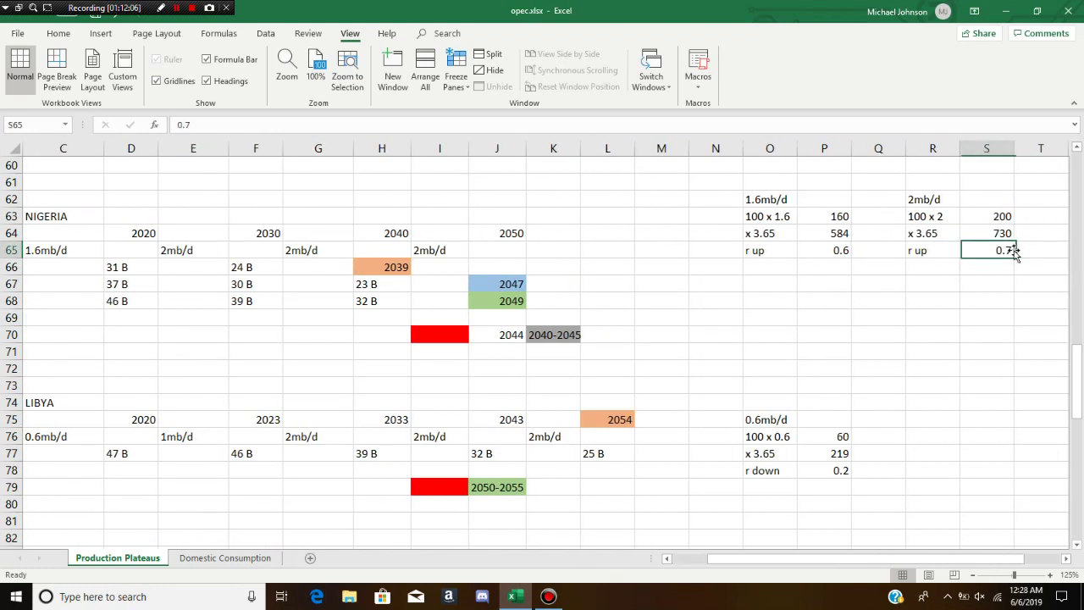
Step: Return to the start of Nigeria's table and review its R row projection and overall plateau range
{"action": "key", "text": "ctrl+Left"}
{"action": "key", "text": "ctrl+Left"}
{"action": "key", "text": "ctrl+Left"}
{"action": "key", "text": "ctrl+Left"}
{"action": "key", "text": "ctrl+Left"}
{"action": "key", "text": "ctrl+Left"}
{"action": "key", "text": "ctrl+Left"}
{"action": "key", "text": "ctrl+Left"}
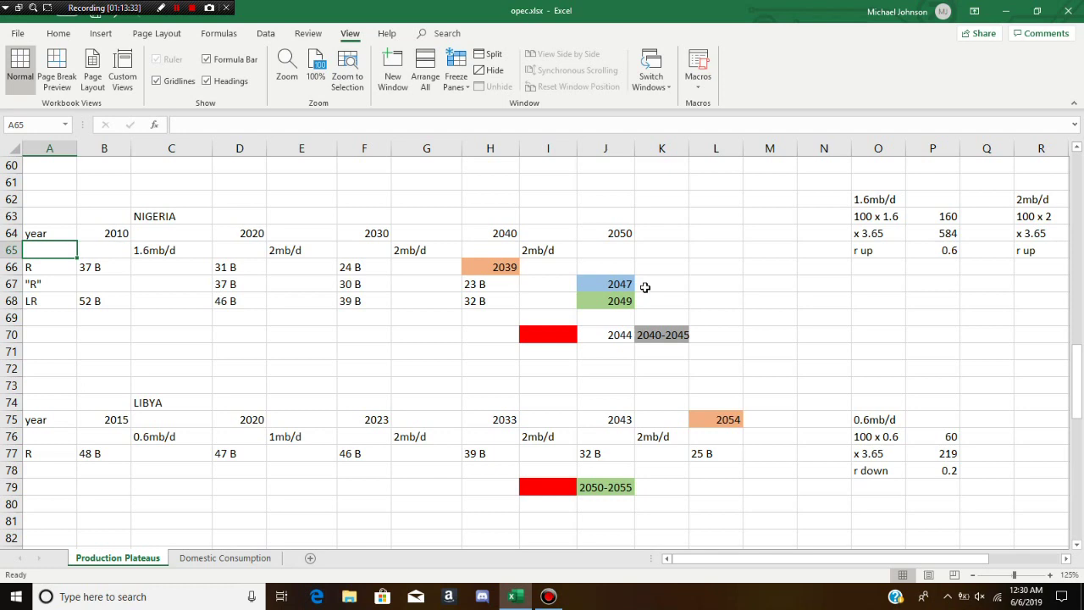
{"action": "left_click", "coordinate": [544, 267]}
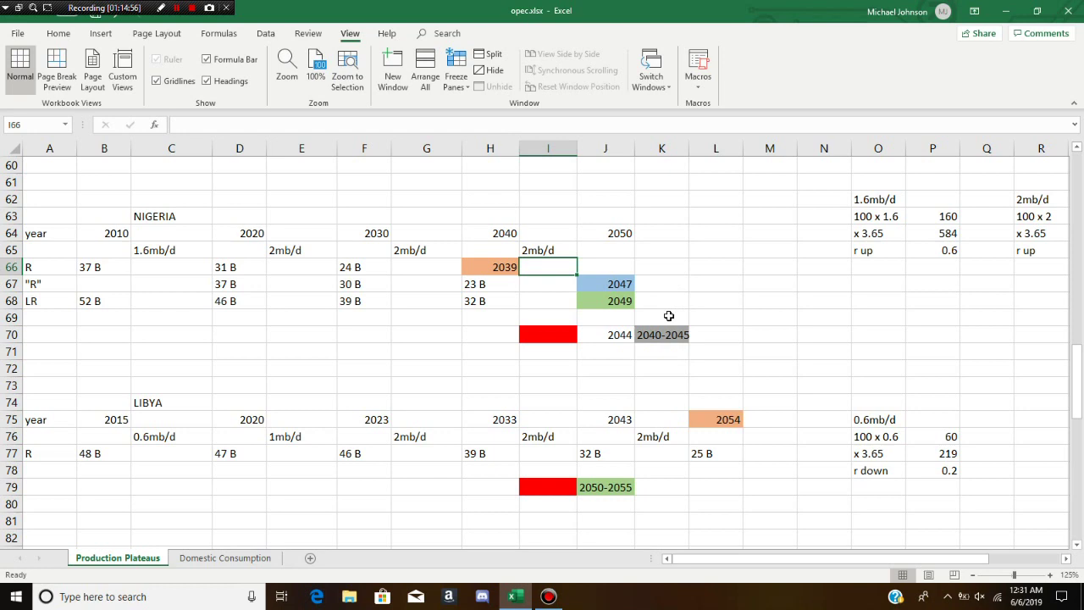
{"action": "left_click", "coordinate": [658, 324]}
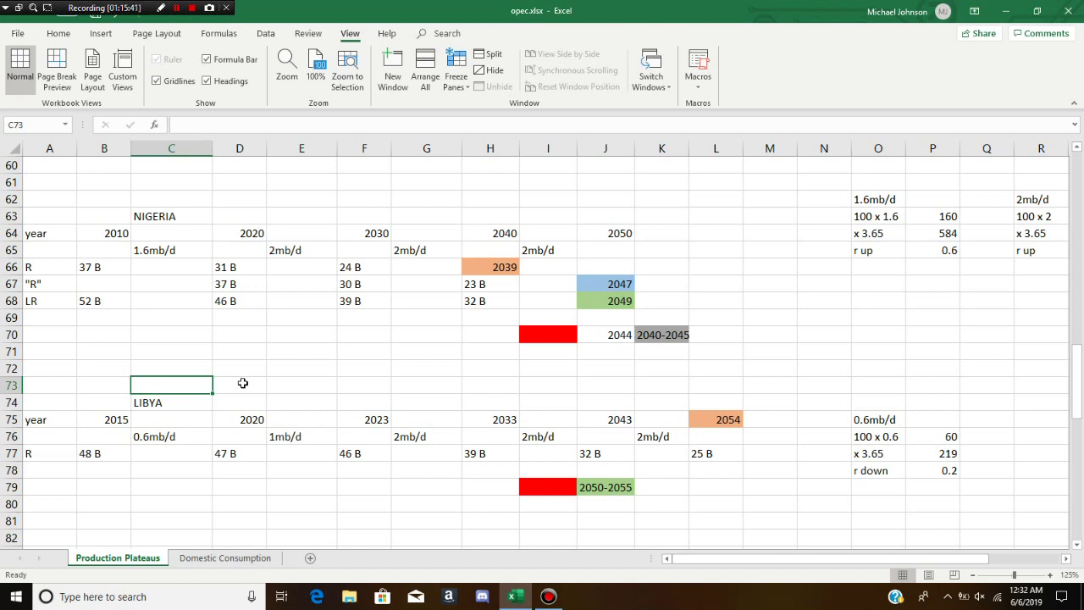
Step: Review Libya's 2015 reserves in the R row and its production periods from 2020 onward
{"action": "left_click", "coordinate": [104, 453]}
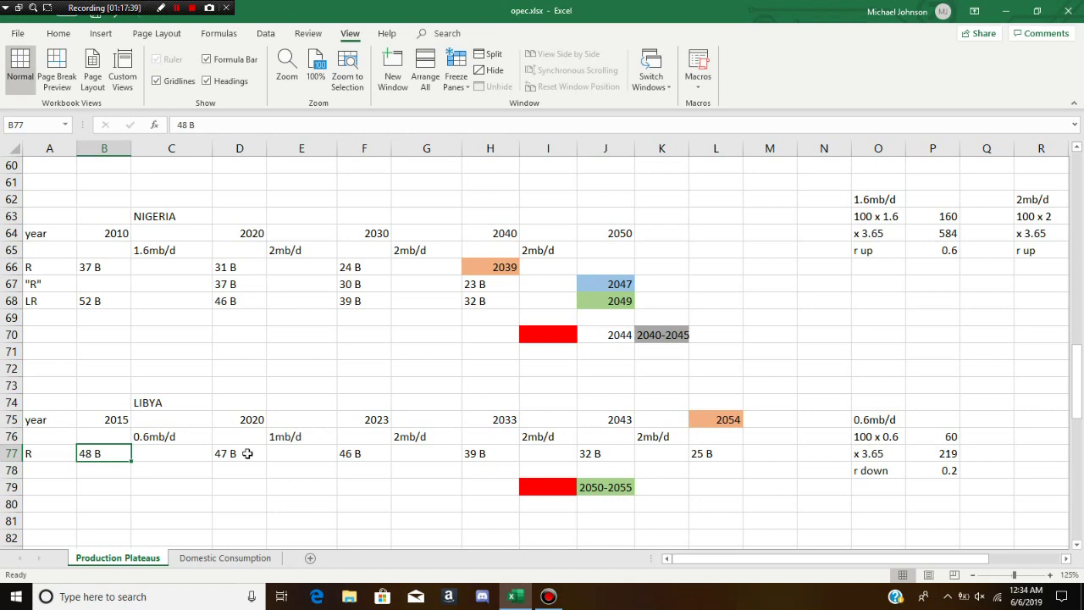
{"action": "left_click", "coordinate": [302, 422]}
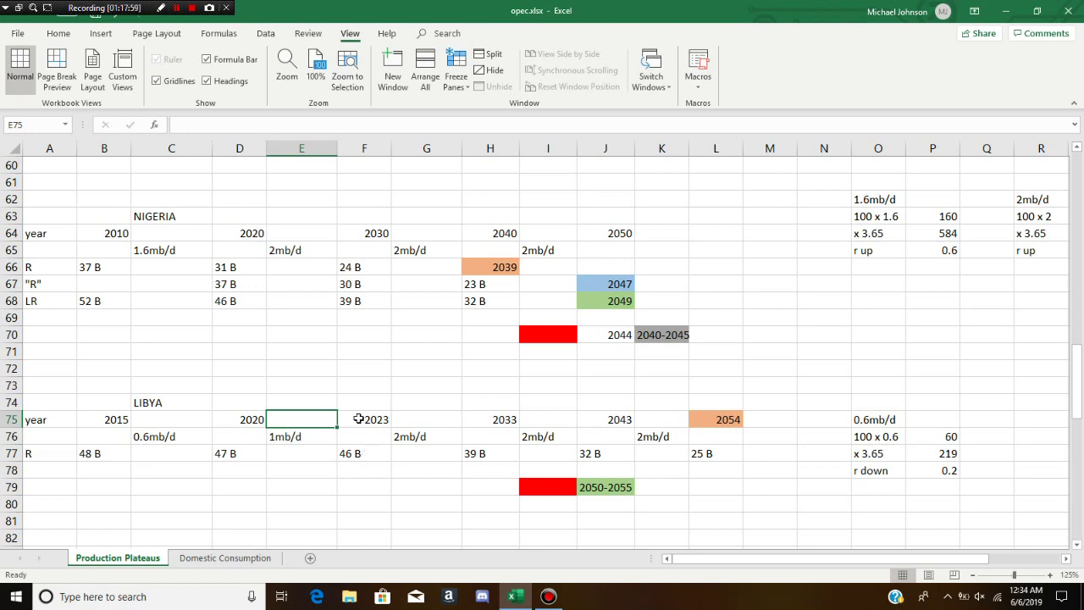
{"action": "left_click", "coordinate": [406, 419]}
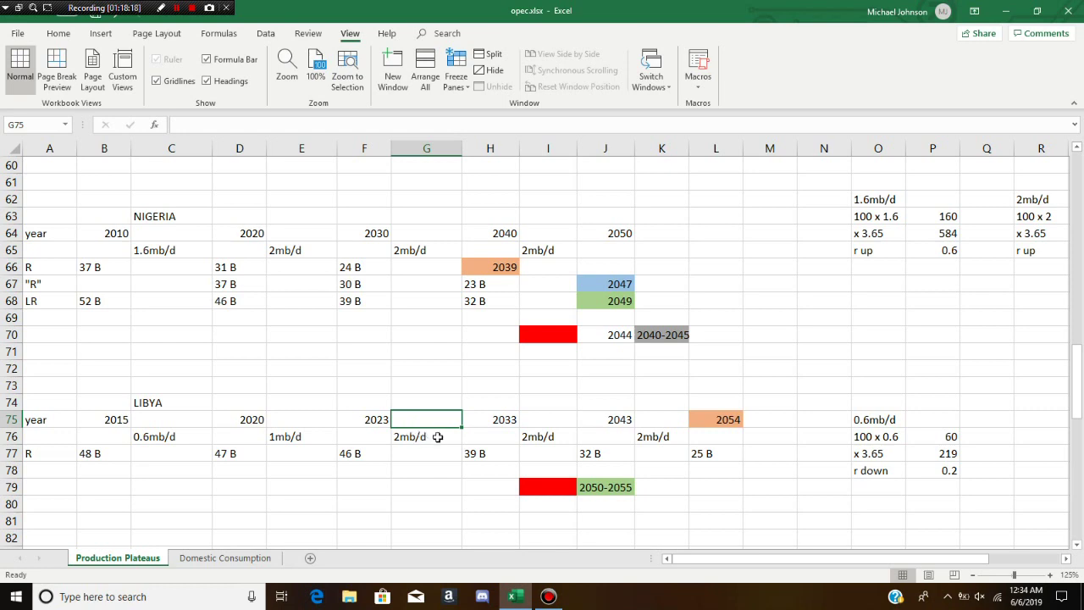
Step: Check the drawdown figure for 2mb/d in Nigeria's calculation and return to the reserve columns
{"action": "left_click", "coordinate": [1030, 264]}
{"action": "key", "text": "Right"}
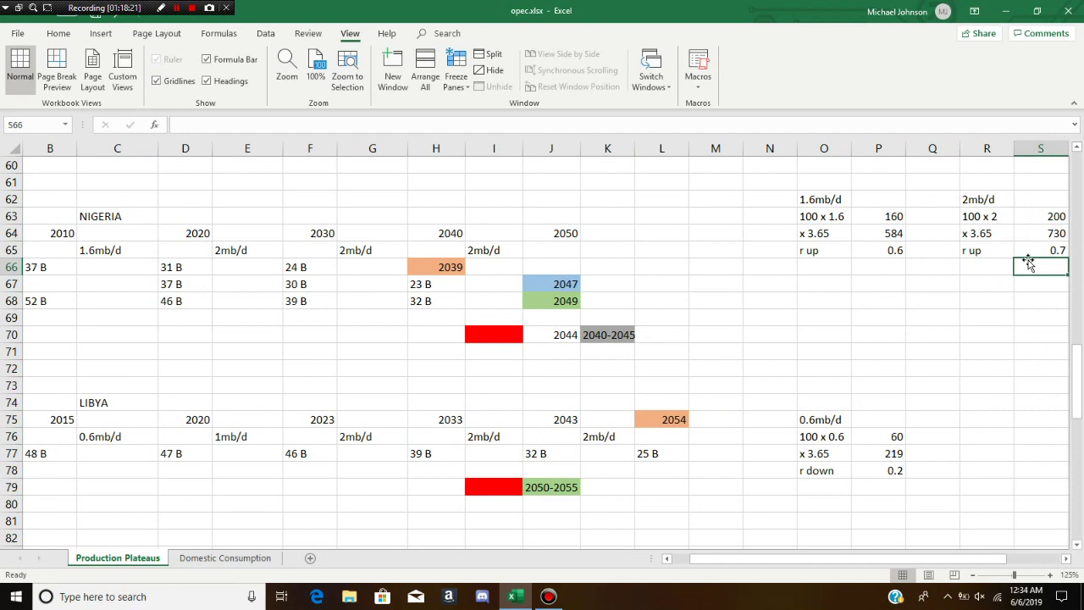
{"action": "key", "text": "Left"}
{"action": "key", "text": "Left"}
{"action": "key", "text": "Left"}
{"action": "key", "text": "Left"}
{"action": "key", "text": "Left"}
{"action": "key", "text": "Left"}
{"action": "key", "text": "Left"}
{"action": "key", "text": "Left"}
{"action": "key", "text": "Left"}
{"action": "key", "text": "Left"}
{"action": "key", "text": "Left"}
{"action": "key", "text": "Left"}
{"action": "key", "text": "Left"}
{"action": "key", "text": "Left"}
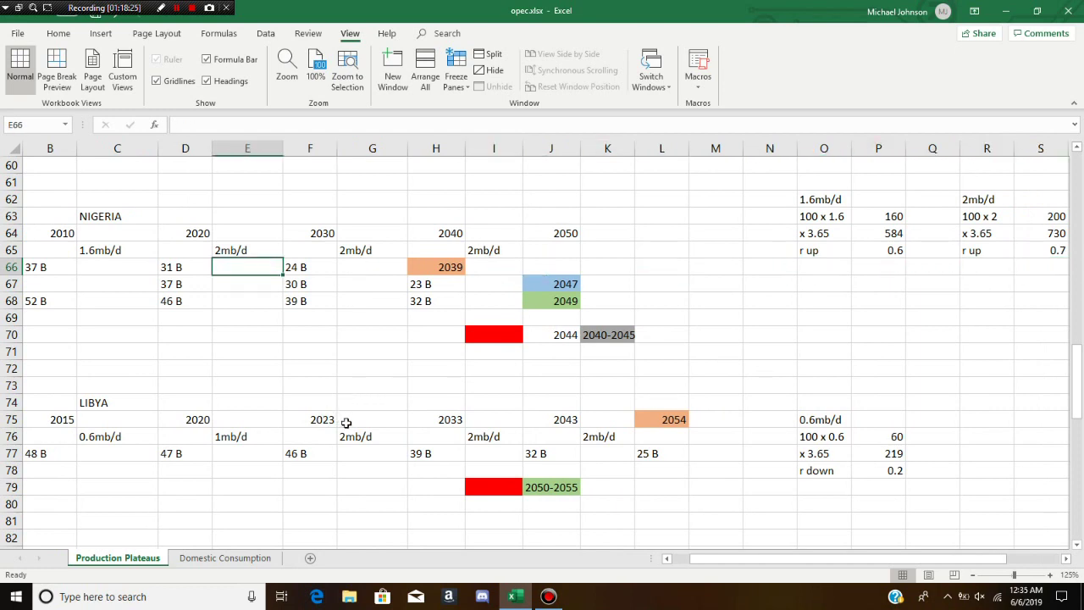
Step: Review Libya's 2mb/d periods after 2023, its last projected year with remaining reserves, and its plateau range
{"action": "left_click", "coordinate": [383, 436]}
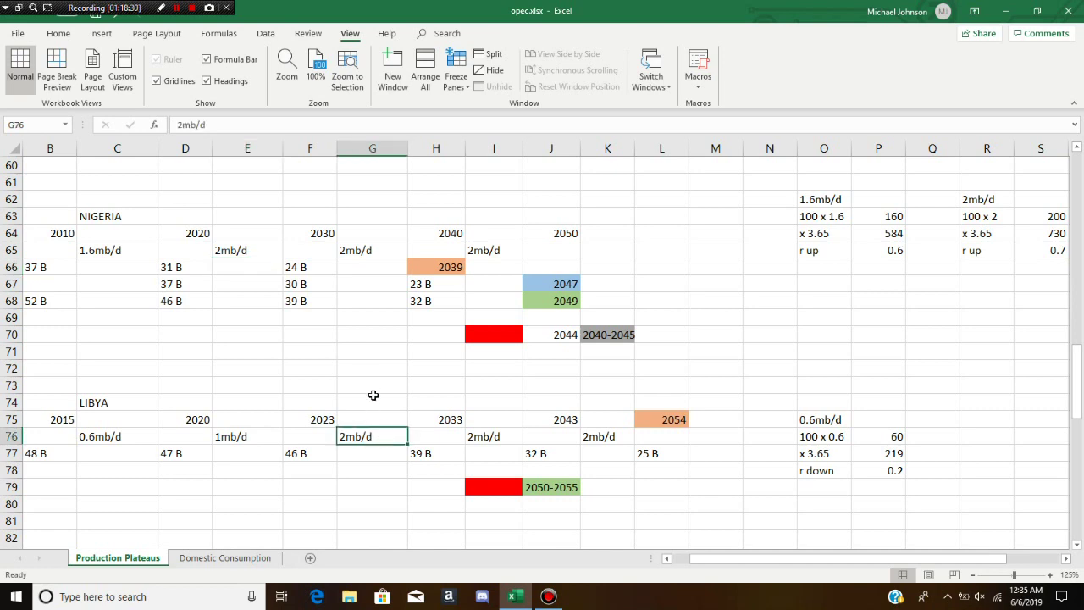
{"action": "left_click", "coordinate": [388, 415]}
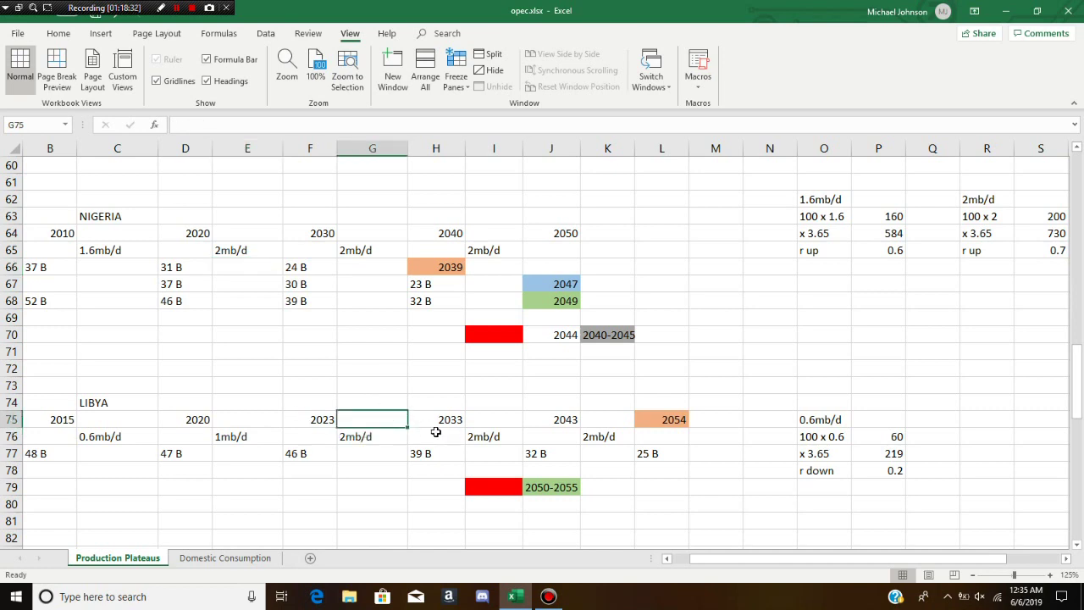
{"action": "left_click", "coordinate": [426, 421]}
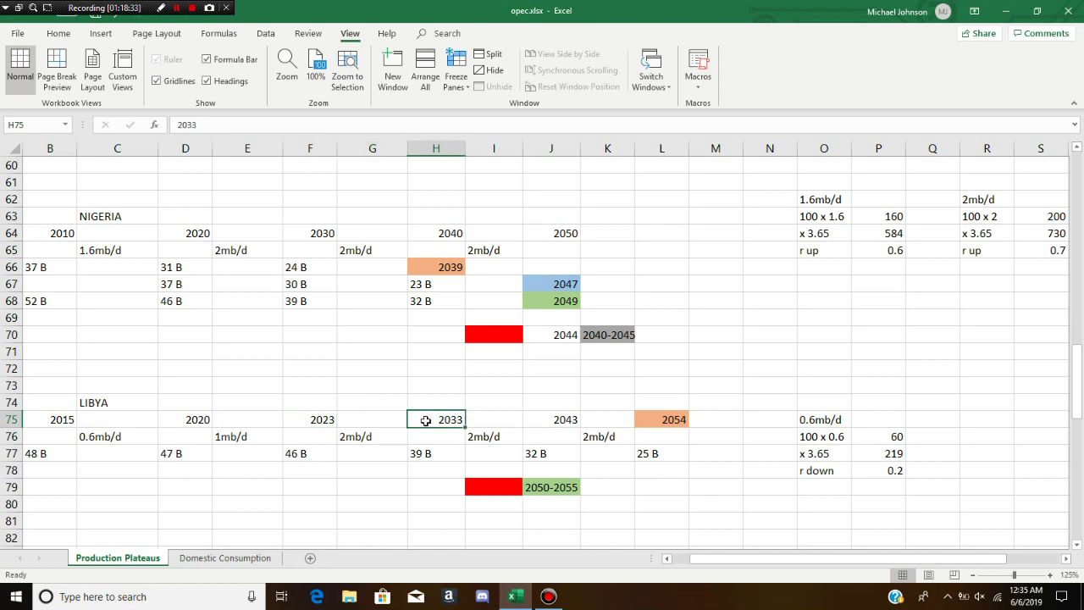
{"action": "left_click", "coordinate": [508, 436]}
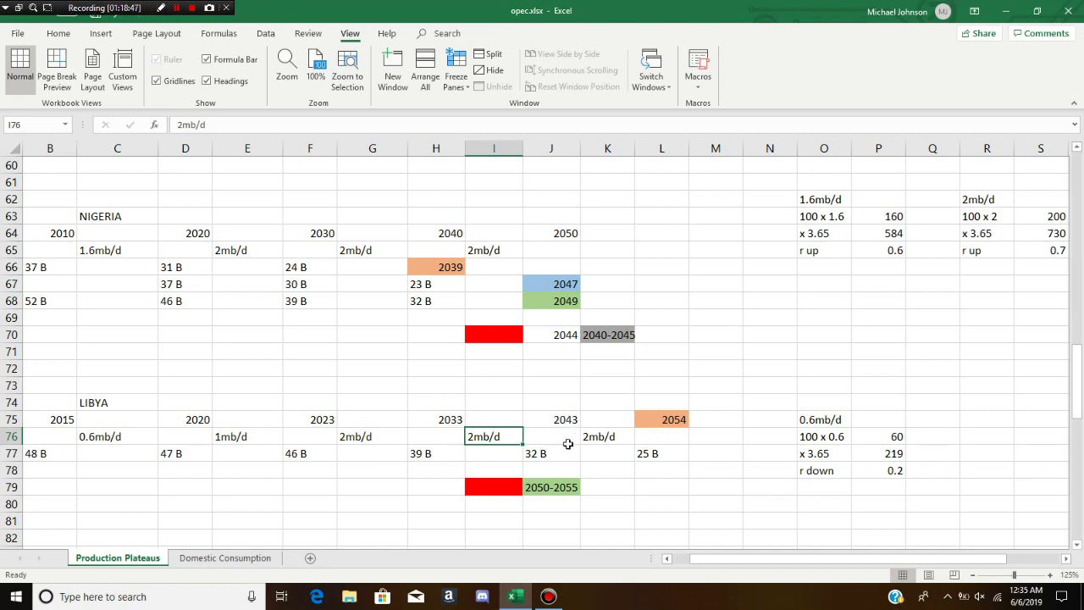
{"action": "left_click", "coordinate": [616, 420]}
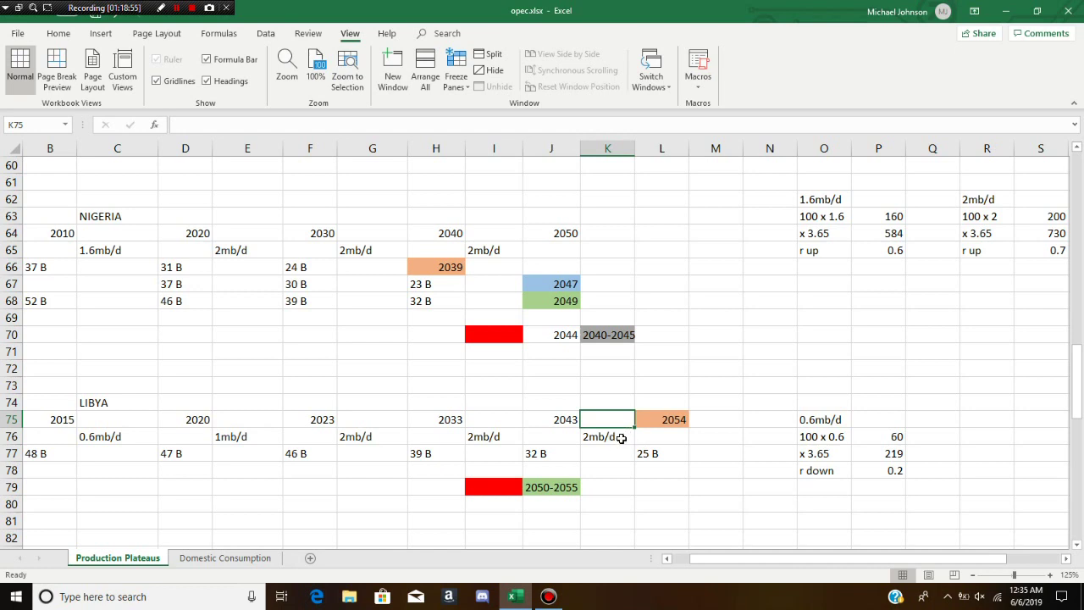
{"action": "left_click", "coordinate": [649, 414]}
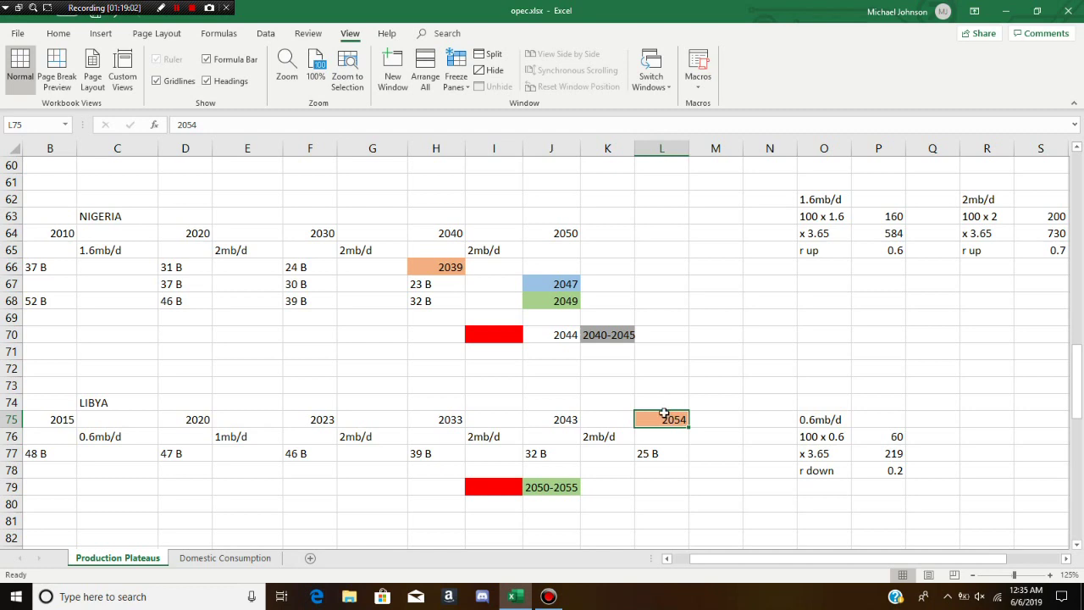
{"action": "left_click", "coordinate": [675, 434]}
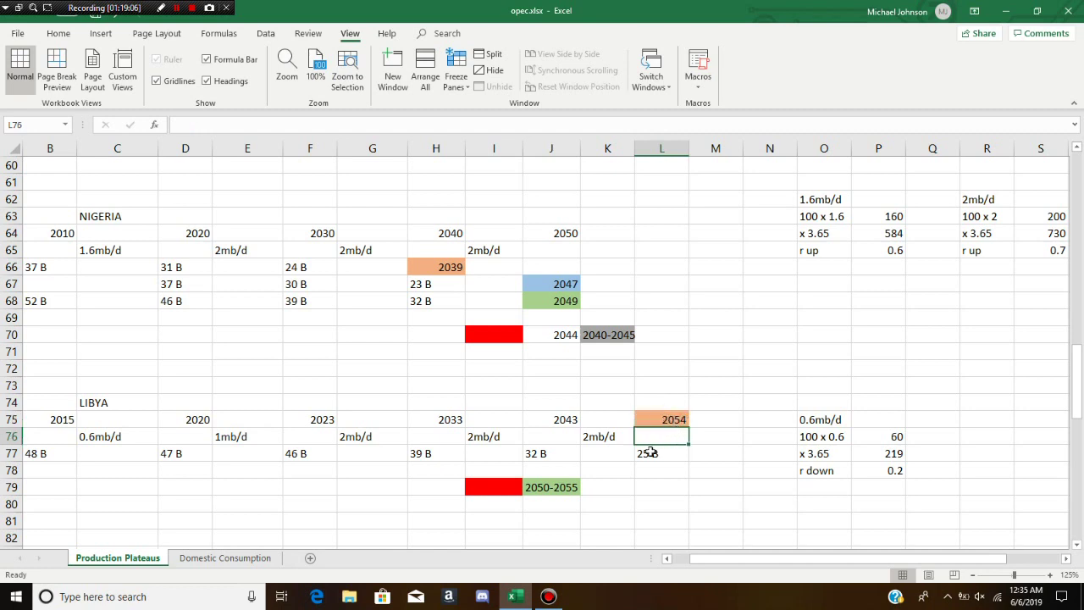
{"action": "left_click", "coordinate": [551, 471]}
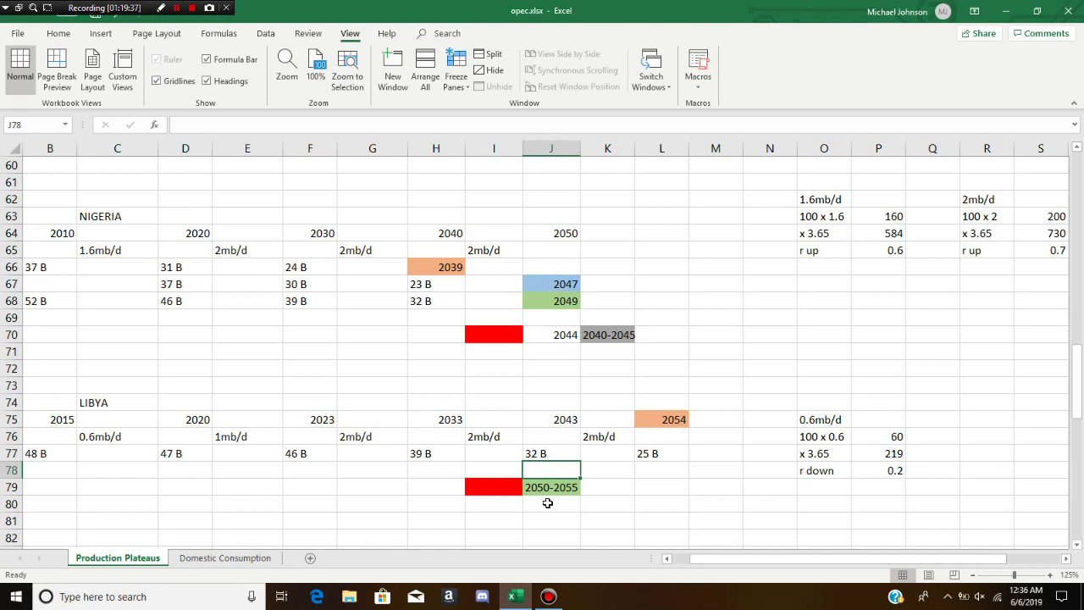
Step: Go down the sheet past Angola's table to Russia's reserve and production table
{"action": "key", "text": "ctrl+Down"}
{"action": "key", "text": "ctrl+Down"}
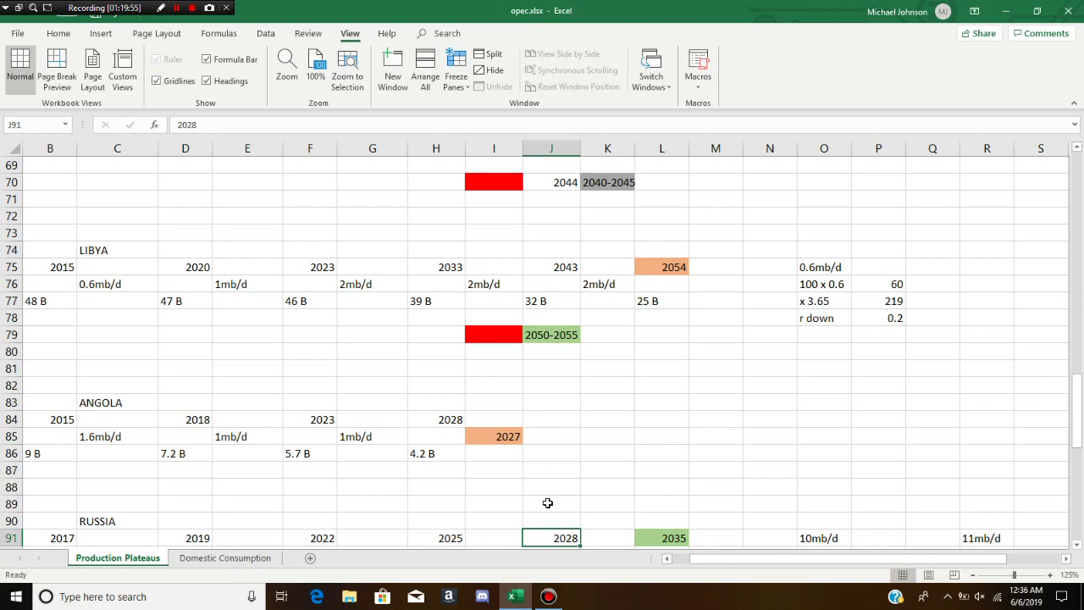
{"action": "key", "text": "Down"}
{"action": "key", "text": "Down"}
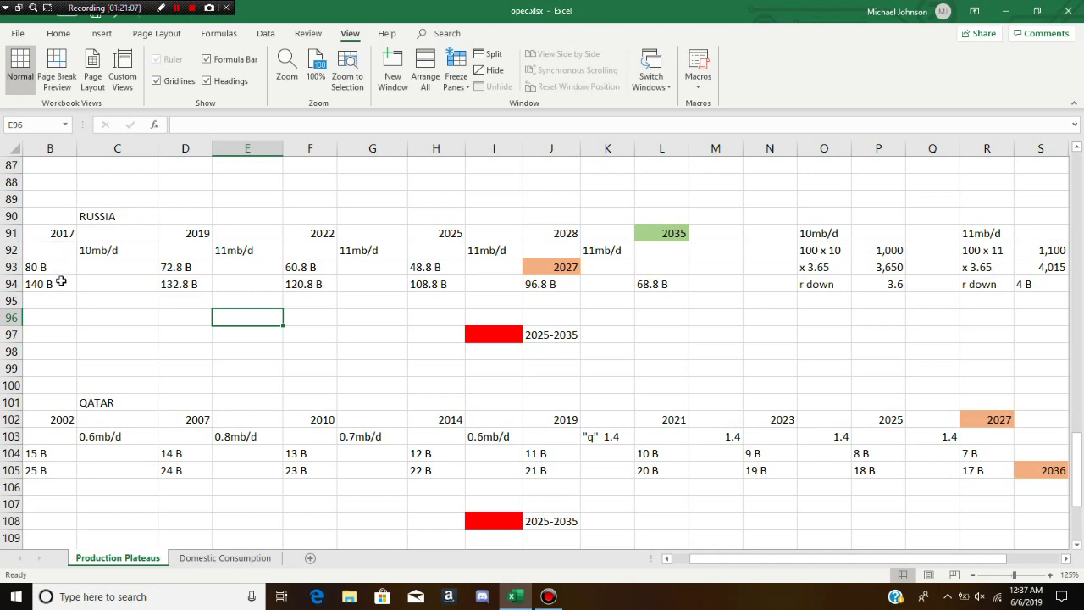
Step: Review Russia's LR row, its 2017–2019 production average and its 2019 reserves in the R row
{"action": "left_click", "coordinate": [65, 283]}
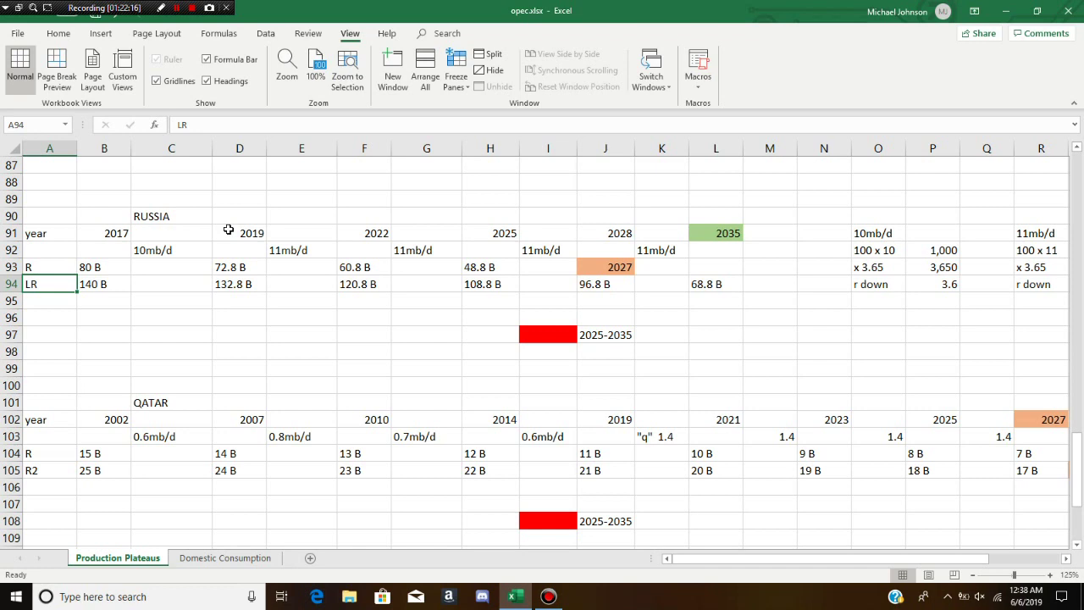
{"action": "left_click", "coordinate": [185, 251]}
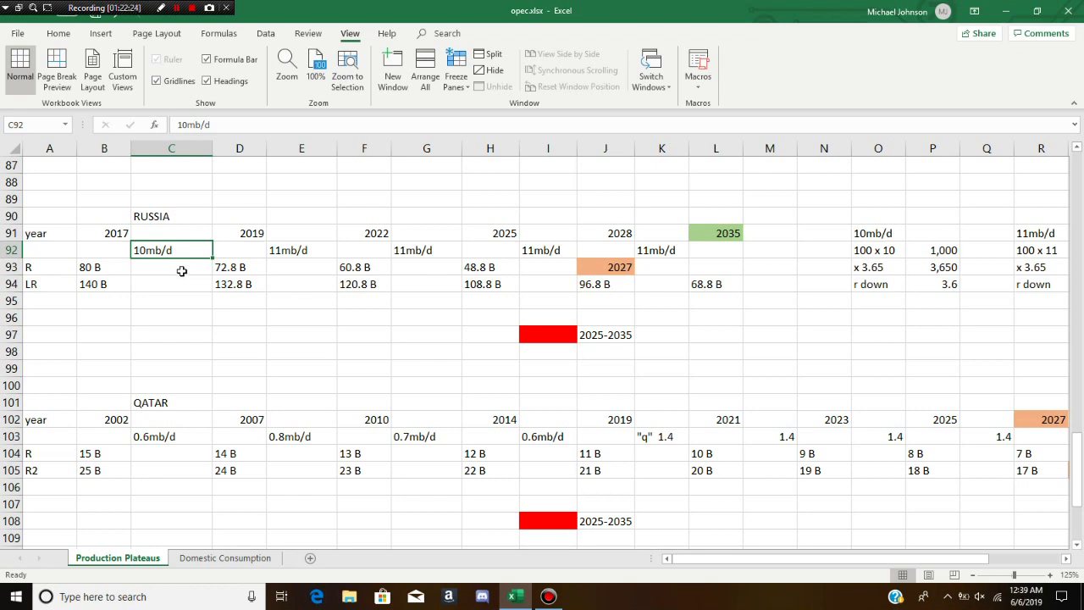
{"action": "left_click", "coordinate": [256, 268]}
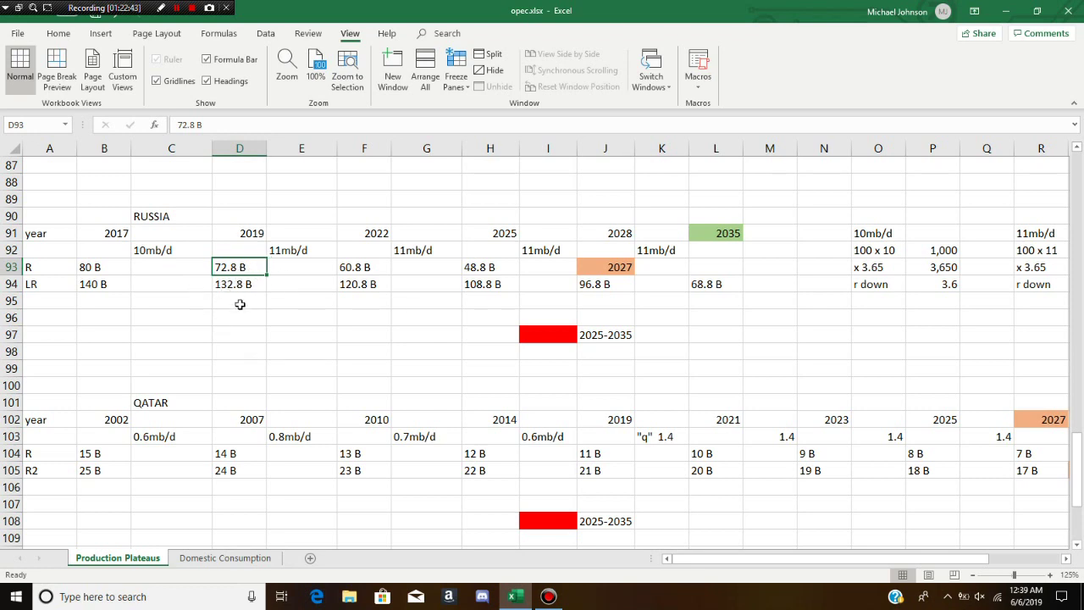
{"action": "left_click", "coordinate": [299, 234]}
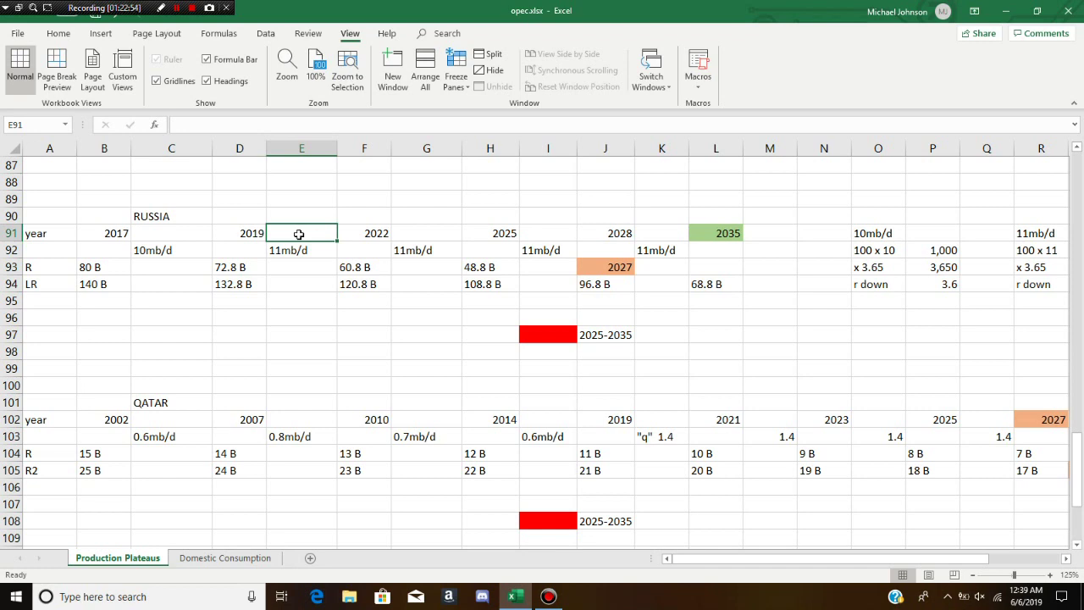
Step: Check Russia's reserve drawdown calculation for 11mb/d and return to its reserve table
{"action": "left_click", "coordinate": [666, 331]}
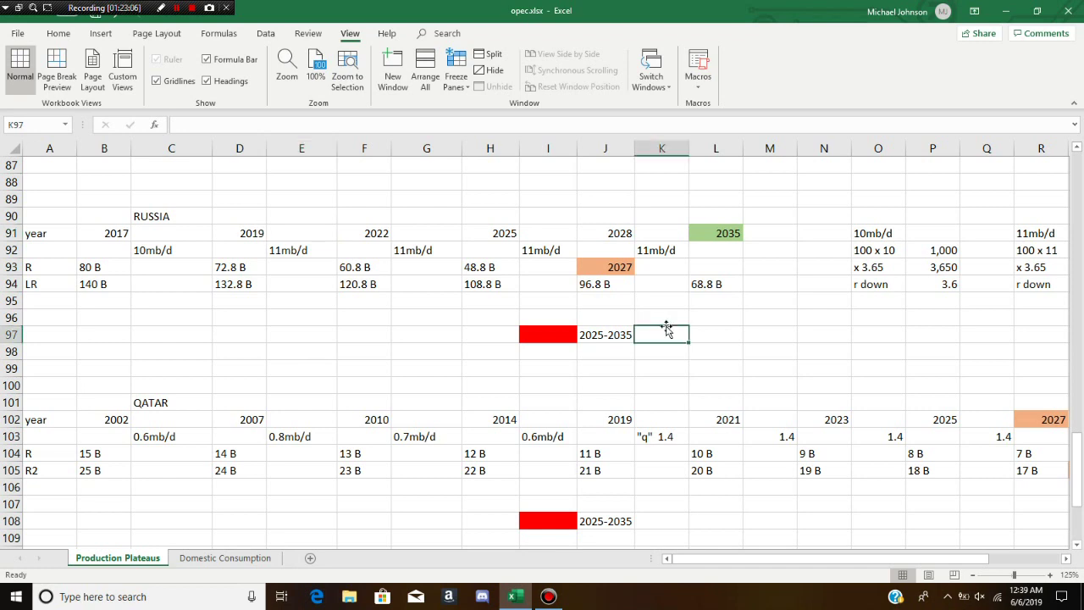
{"action": "key", "text": "Right"}
{"action": "key", "text": "Right"}
{"action": "key", "text": "Right"}
{"action": "key", "text": "Right"}
{"action": "key", "text": "Right"}
{"action": "key", "text": "Right"}
{"action": "key", "text": "Right"}
{"action": "key", "text": "Right"}
{"action": "key", "text": "Right"}
{"action": "key", "text": "Right"}
{"action": "key", "text": "Right"}
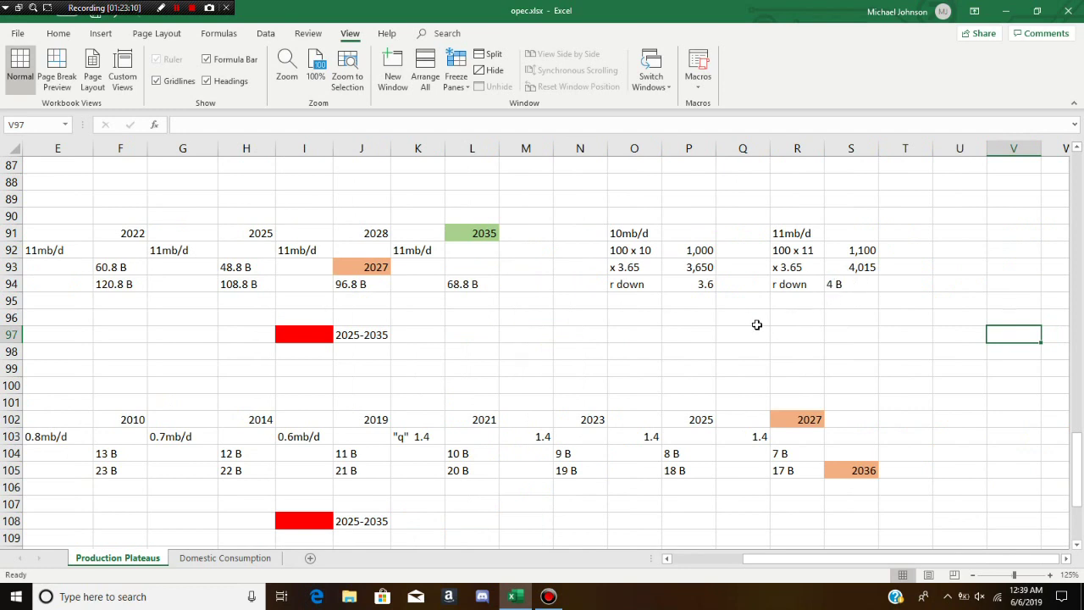
{"action": "scroll", "coordinate": [310, 302], "scroll_direction": "left", "scroll_amount": 2}
{"action": "left_click", "coordinate": [309, 302]}
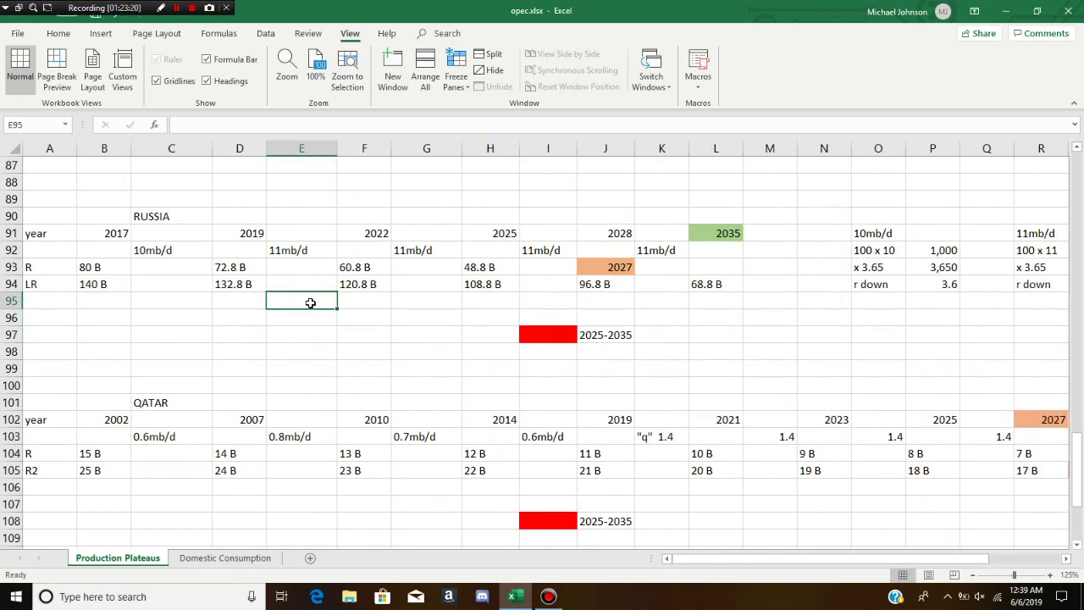
Step: Review Russia's reserves after 2019 in the R and LR rows up to 2035, ending at Qatar's table
{"action": "left_click", "coordinate": [303, 235]}
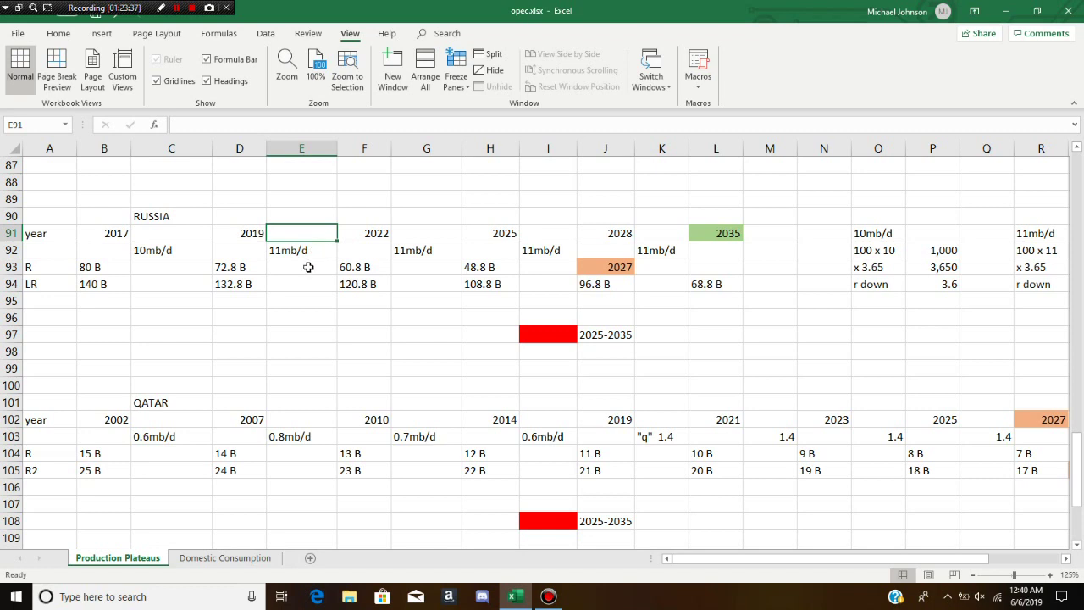
{"action": "left_click", "coordinate": [378, 265]}
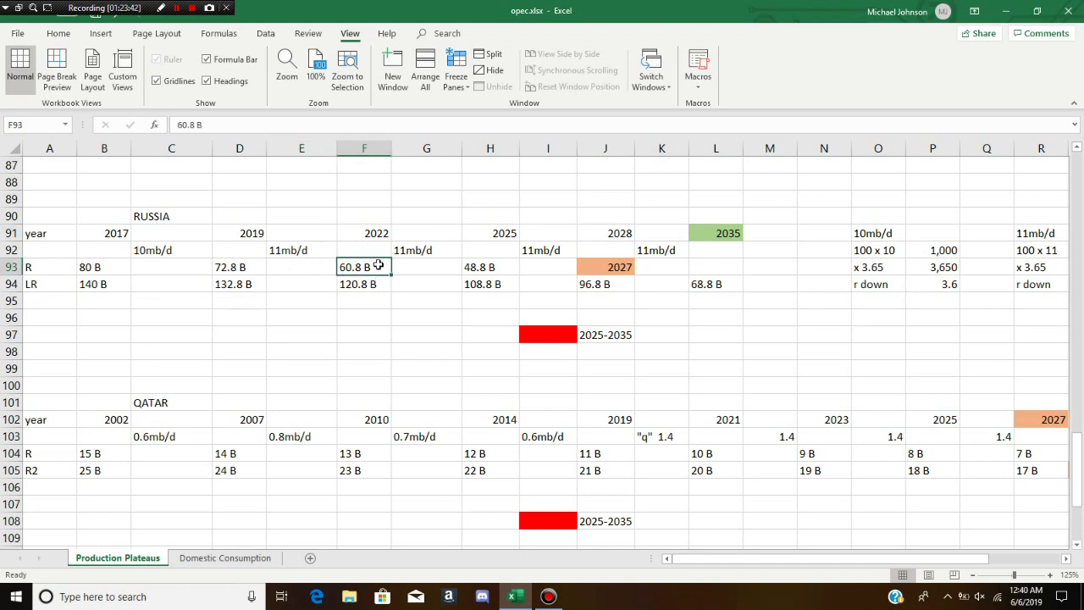
{"action": "left_click", "coordinate": [384, 283]}
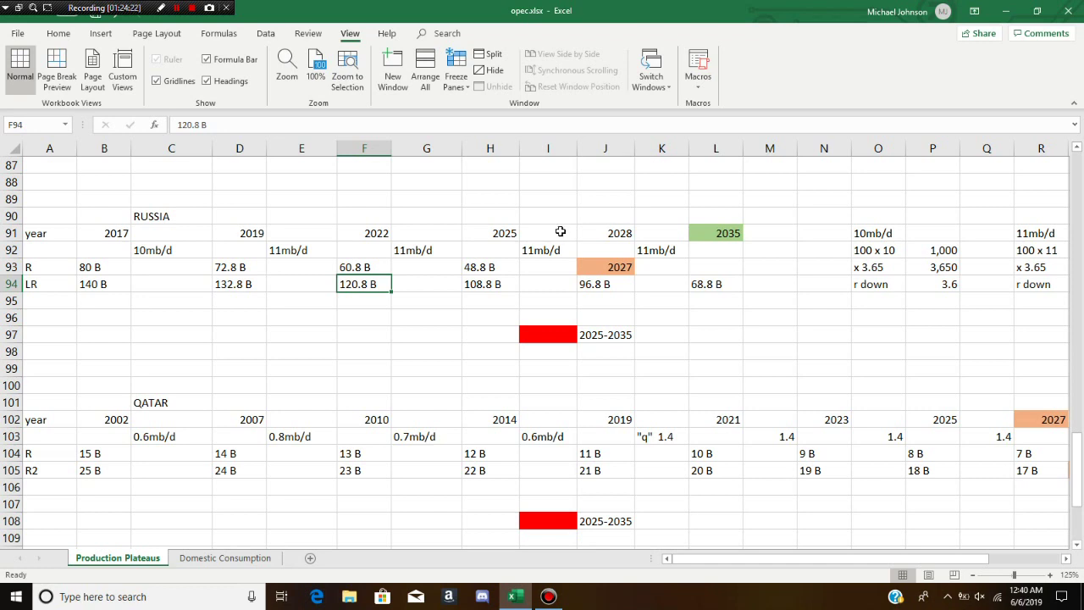
{"action": "left_click", "coordinate": [555, 270]}
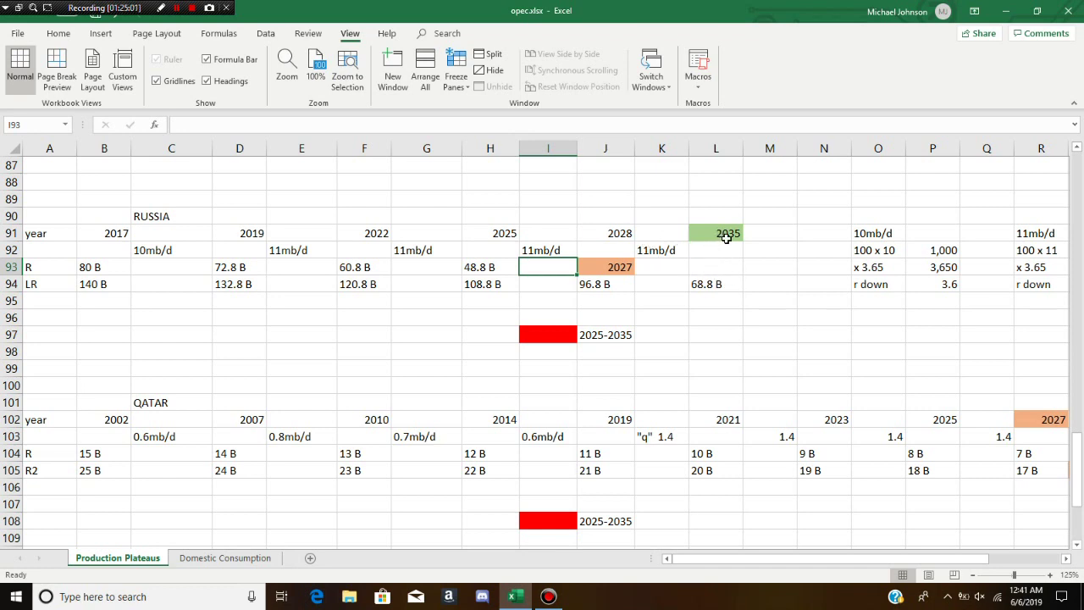
{"action": "left_click", "coordinate": [734, 285]}
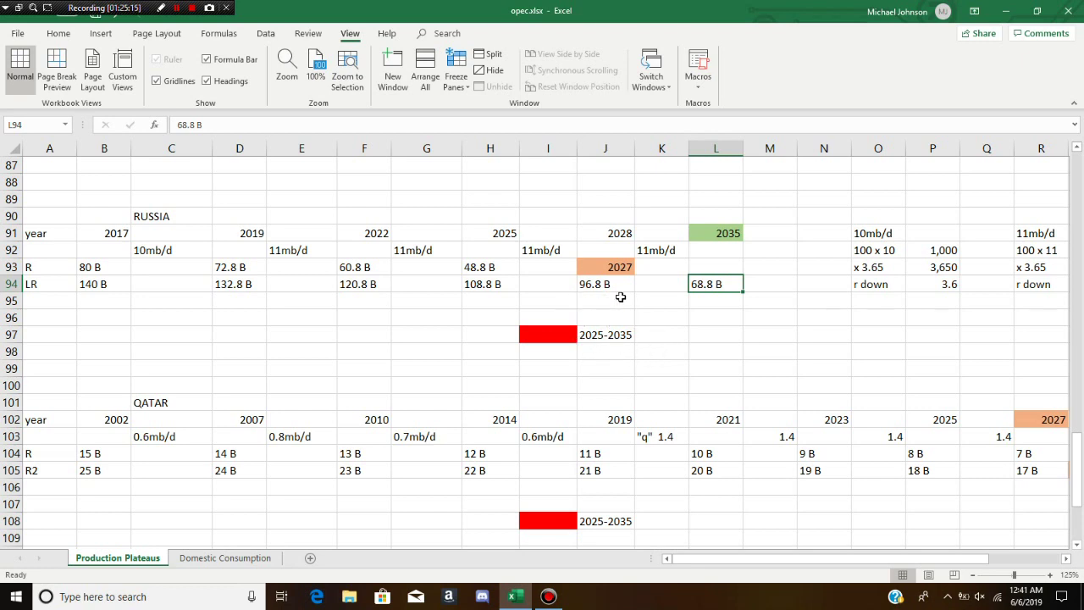
{"action": "left_click", "coordinate": [207, 382]}
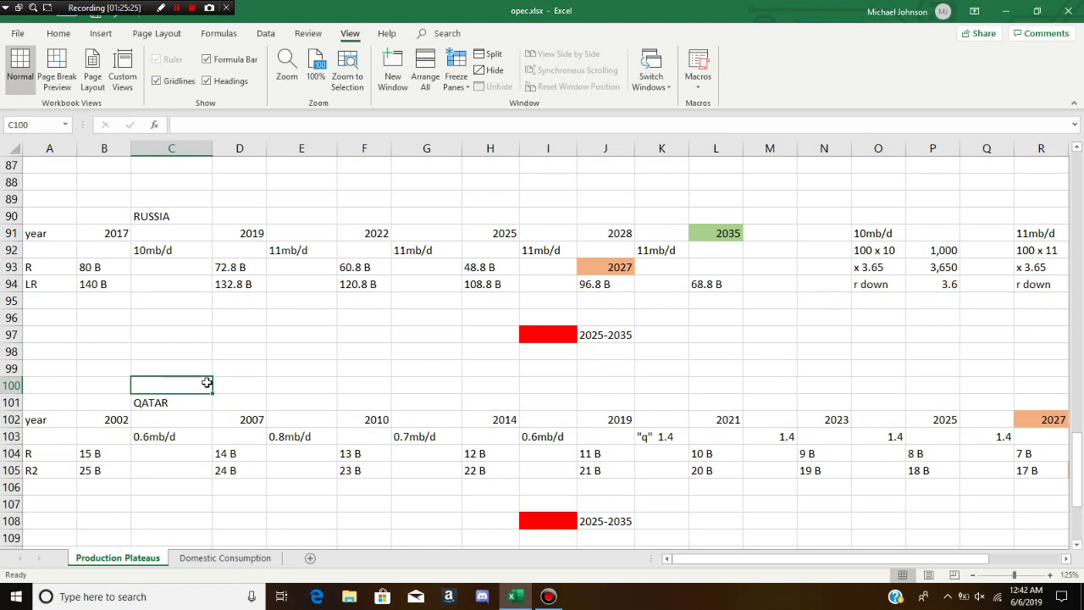
Step: Review Qatar's table from 2002 onward, covering its early production averages and the reserves in the R and R2 rows
{"action": "key", "text": "Down"}
{"action": "key", "text": "Down"}
{"action": "key", "text": "Down"}
{"action": "key", "text": "Down"}
{"action": "key", "text": "Down"}
{"action": "key", "text": "Down"}
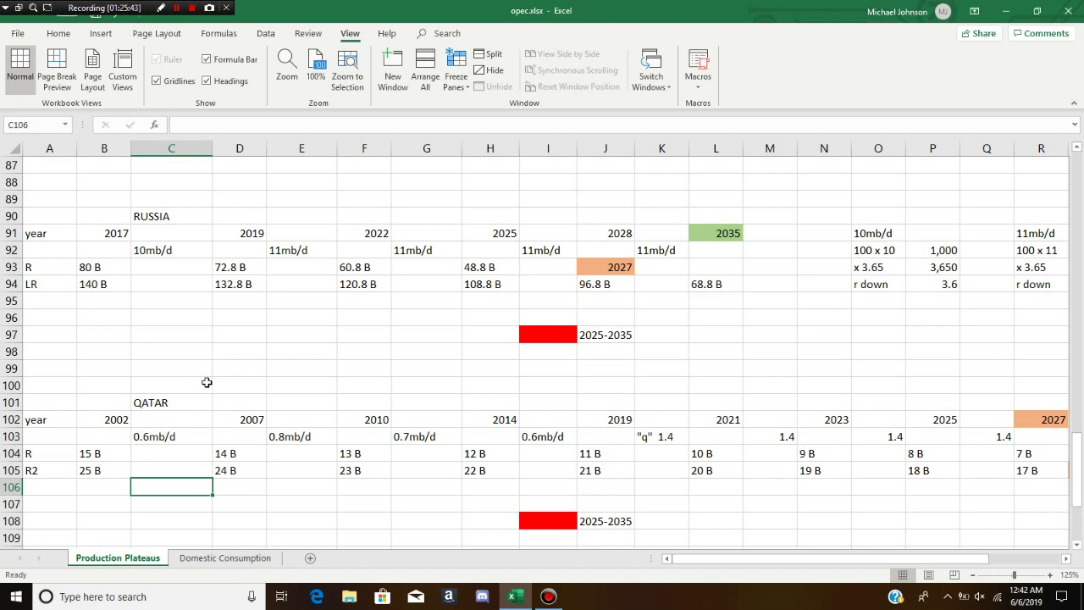
{"action": "left_click", "coordinate": [99, 399]}
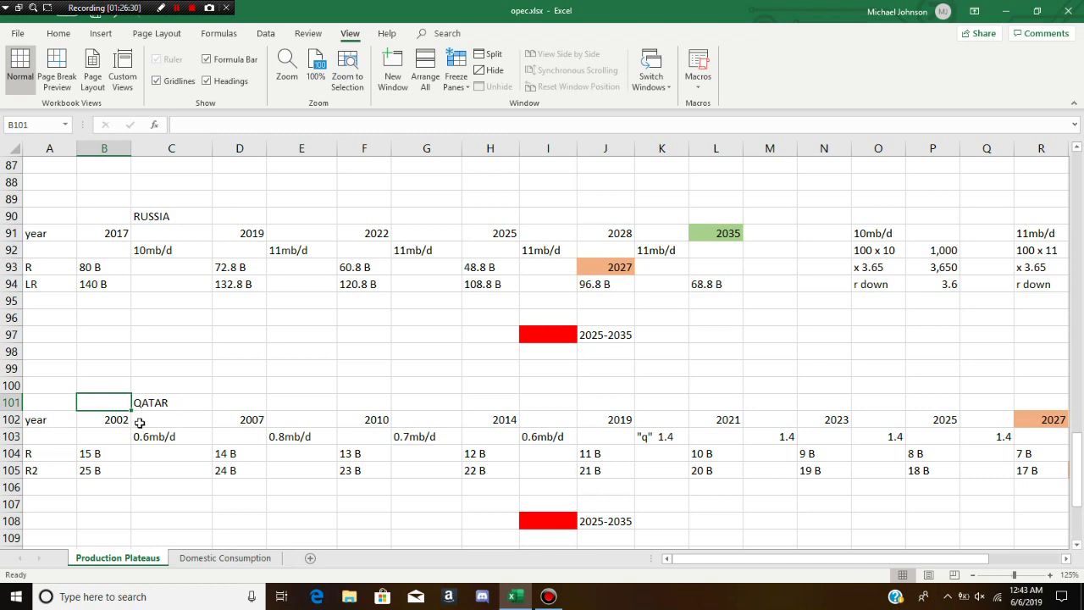
{"action": "left_click", "coordinate": [202, 432]}
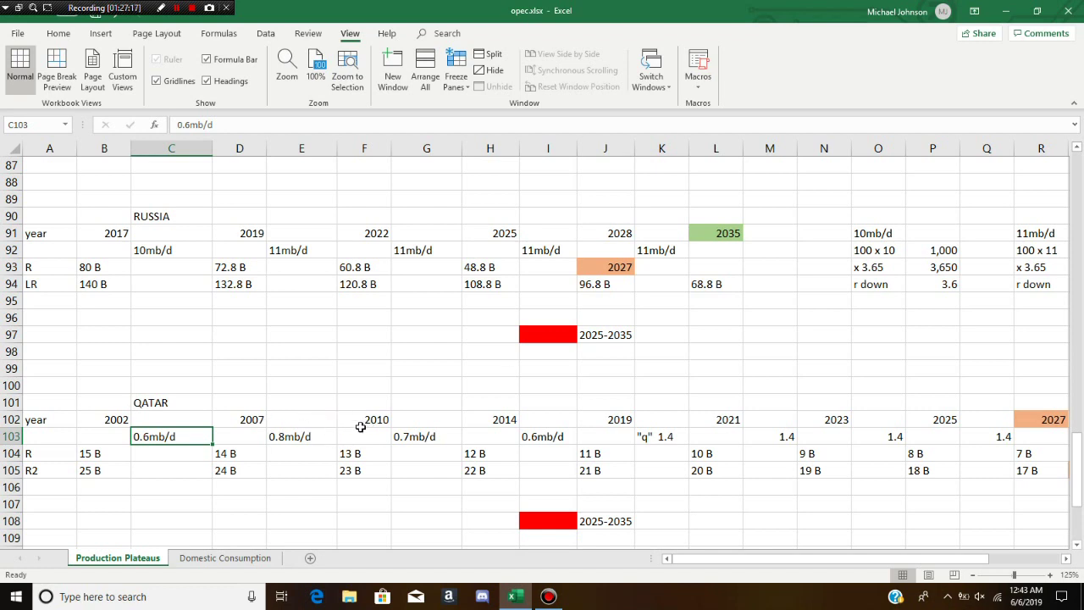
{"action": "scroll", "coordinate": [300, 469], "scroll_direction": "down", "scroll_amount": 1}
{"action": "left_click", "coordinate": [300, 470]}
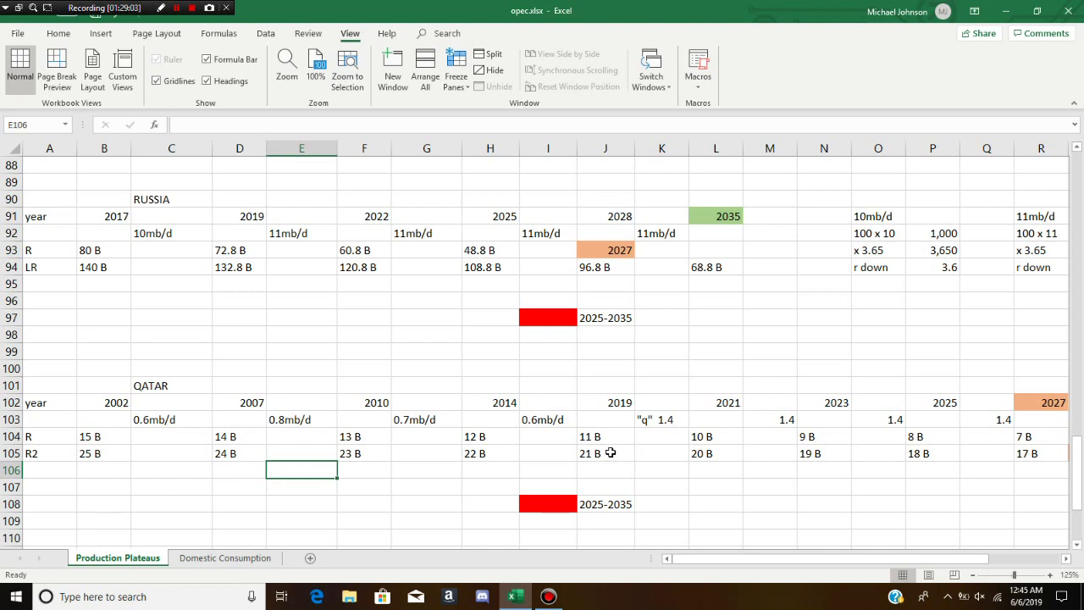
Step: Examine Qatar's 2019–2021 interval, including the production figure marked "q" and the reserves beside it
{"action": "left_click", "coordinate": [643, 403]}
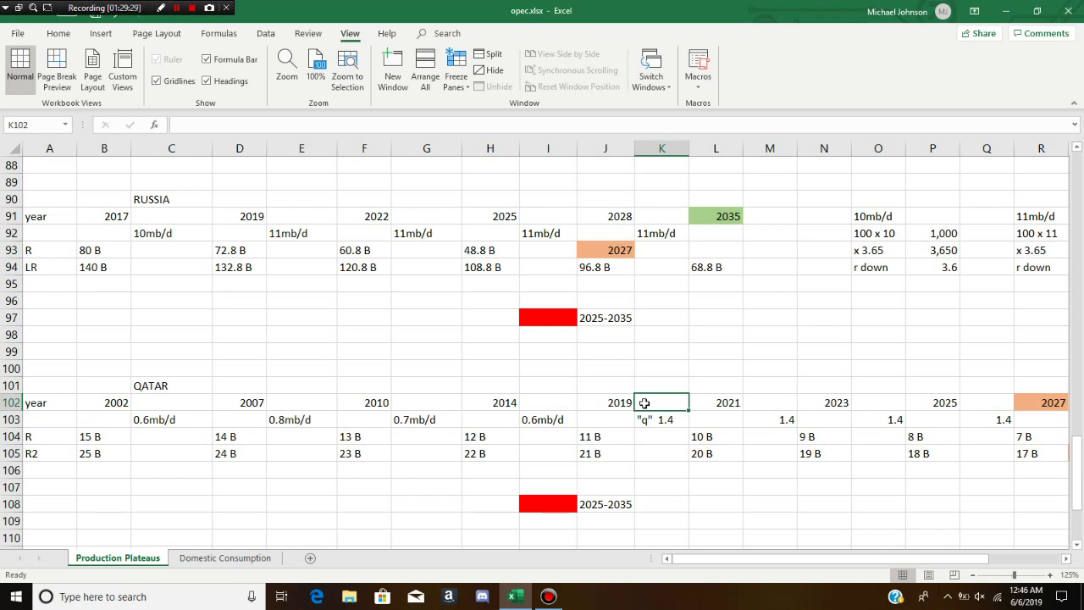
{"action": "scroll", "coordinate": [678, 381], "scroll_direction": "down", "scroll_amount": 1}
{"action": "left_click", "coordinate": [702, 367]}
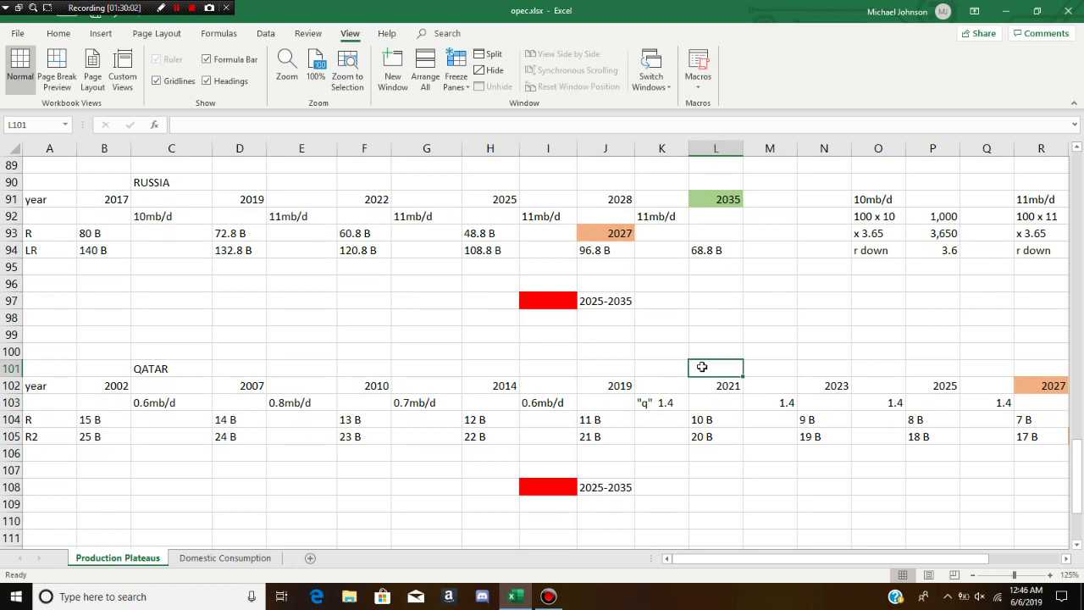
{"action": "key", "text": "Left"}
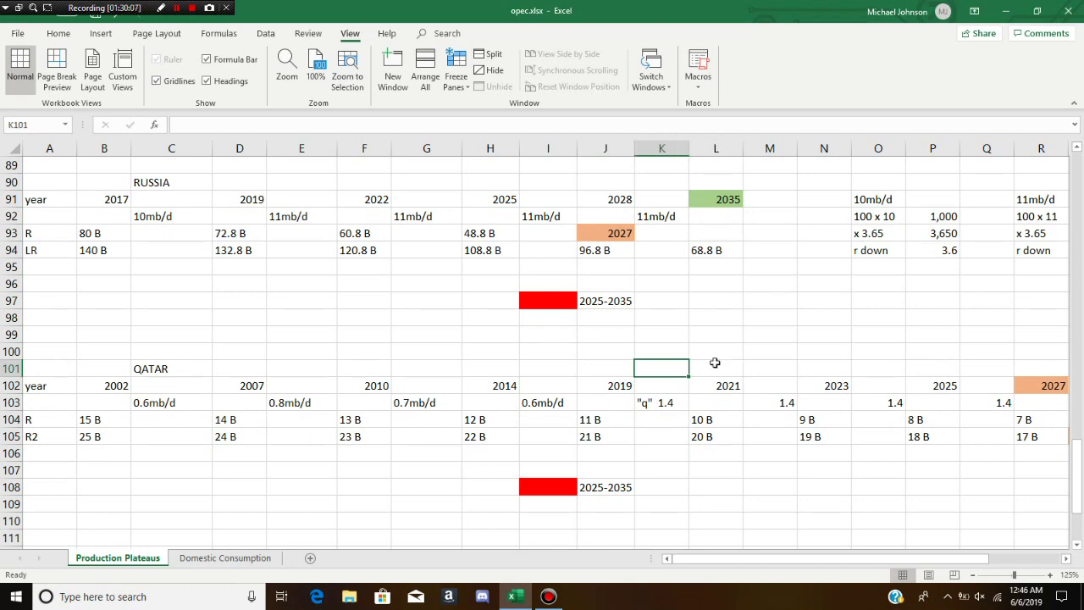
{"action": "left_click", "coordinate": [684, 384]}
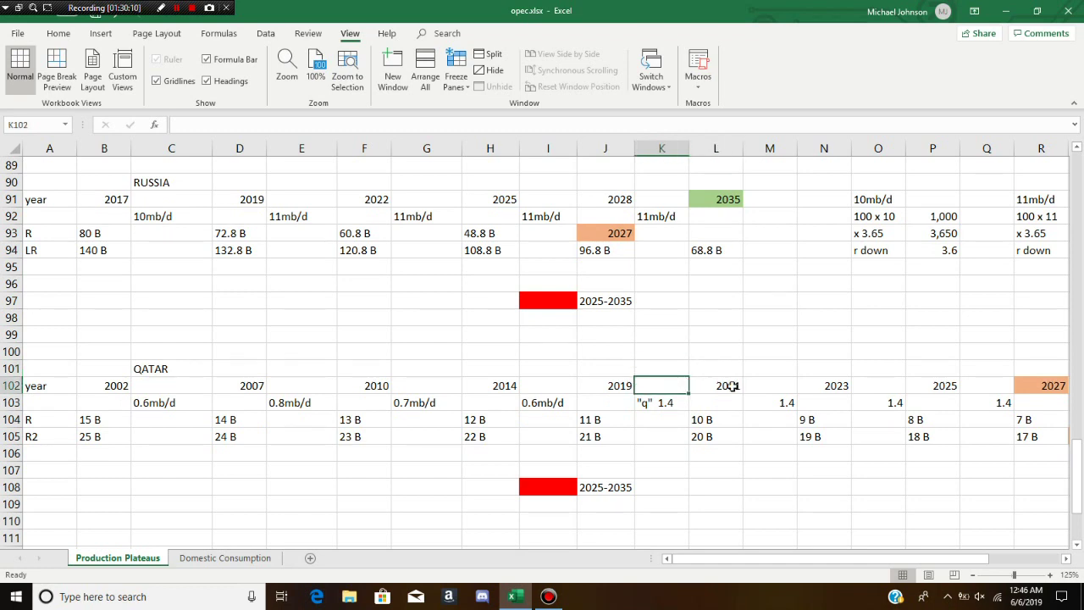
{"action": "left_click", "coordinate": [660, 426]}
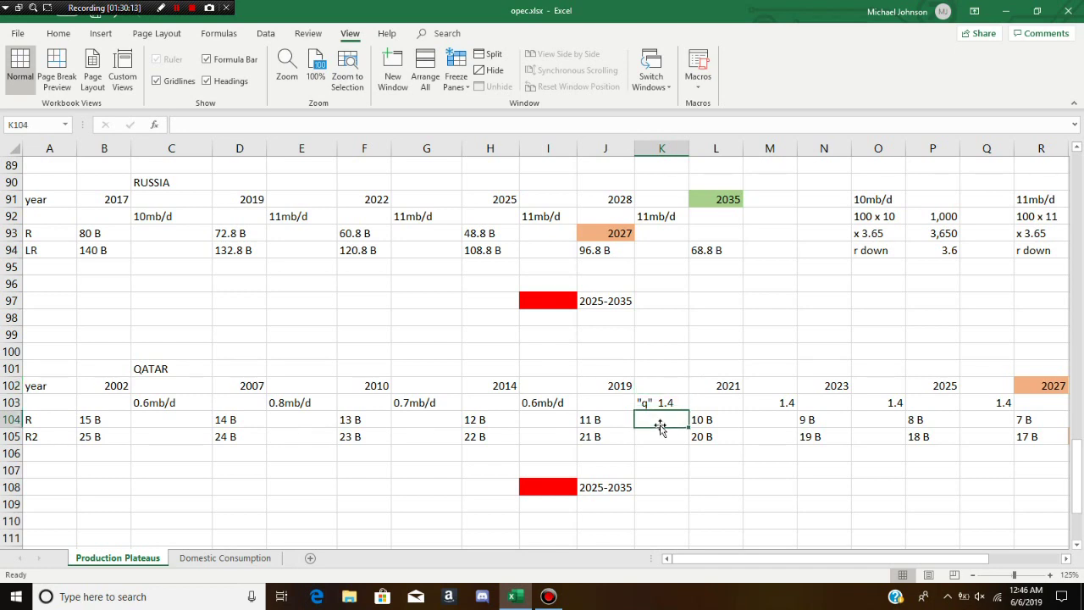
{"action": "left_click", "coordinate": [666, 389]}
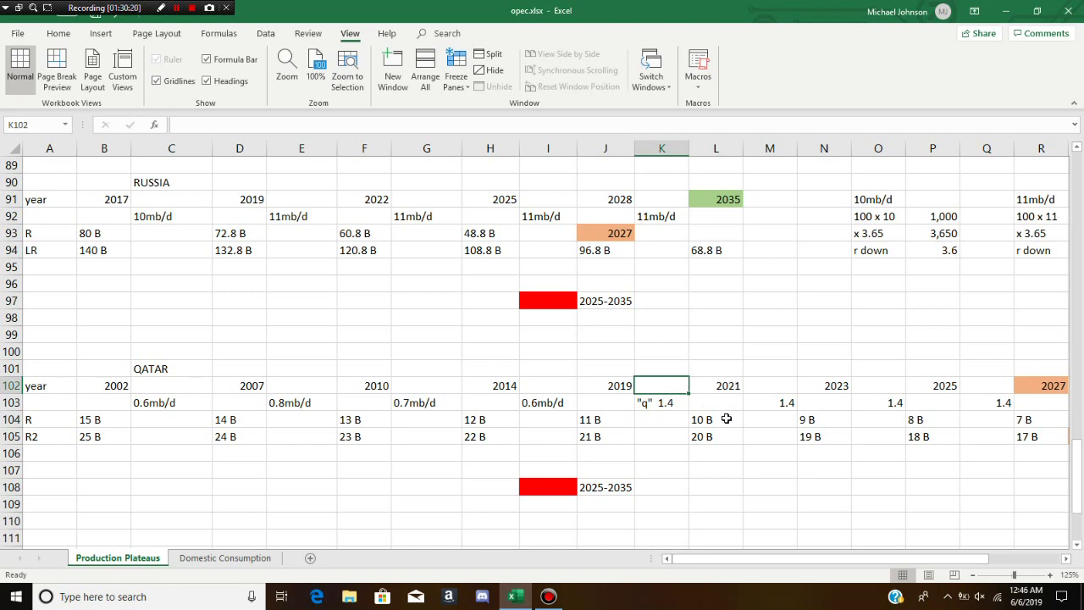
Step: Review Qatar's projected production and its R and R2 reserves from 2021 through the end of the table
{"action": "left_click", "coordinate": [787, 384]}
{"action": "scroll", "coordinate": [787, 383], "scroll_direction": "right", "scroll_amount": 1}
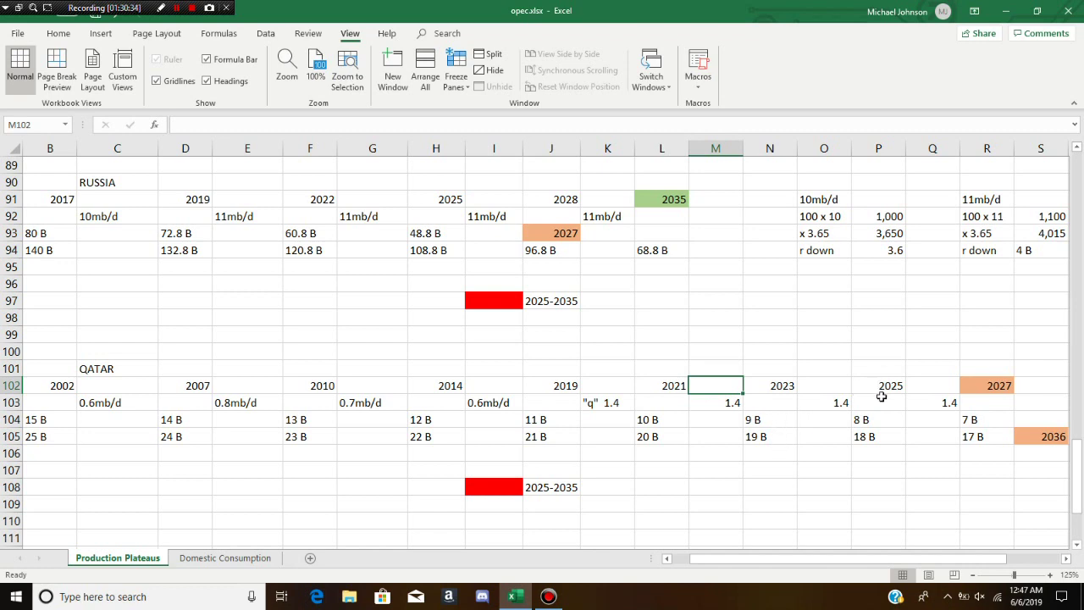
{"action": "left_click", "coordinate": [887, 439]}
{"action": "key", "text": "Right"}
{"action": "key", "text": "Right"}
{"action": "key", "text": "Right"}
{"action": "key", "text": "Up"}
{"action": "key", "text": "Up"}
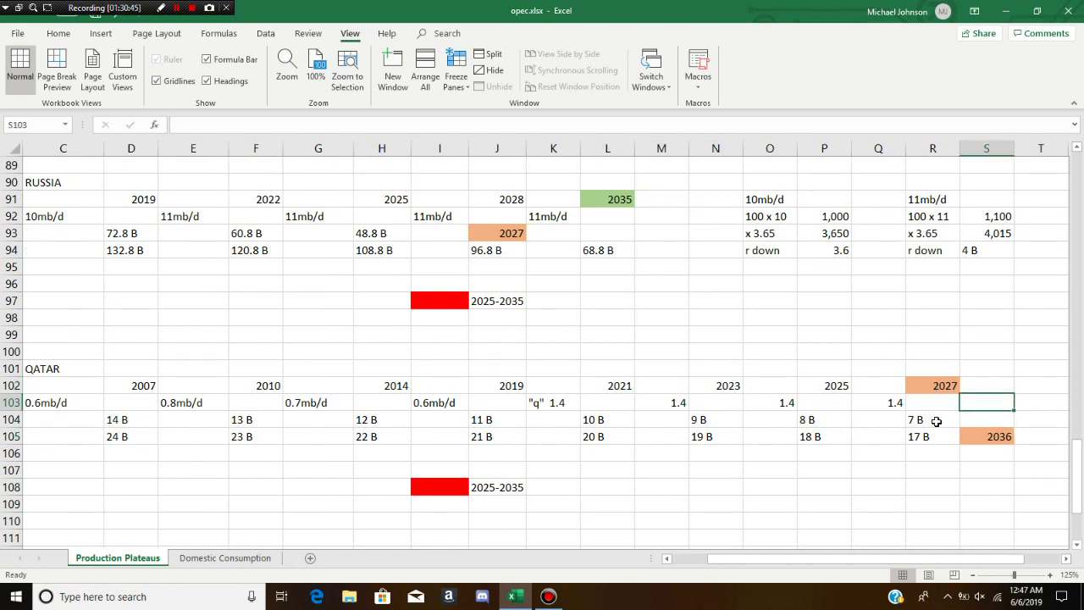
Step: Check Qatar's 2027 column and R2 reserves, and the red-marked plateau-end range below the table
{"action": "left_click", "coordinate": [933, 365]}
{"action": "left_click", "coordinate": [944, 440]}
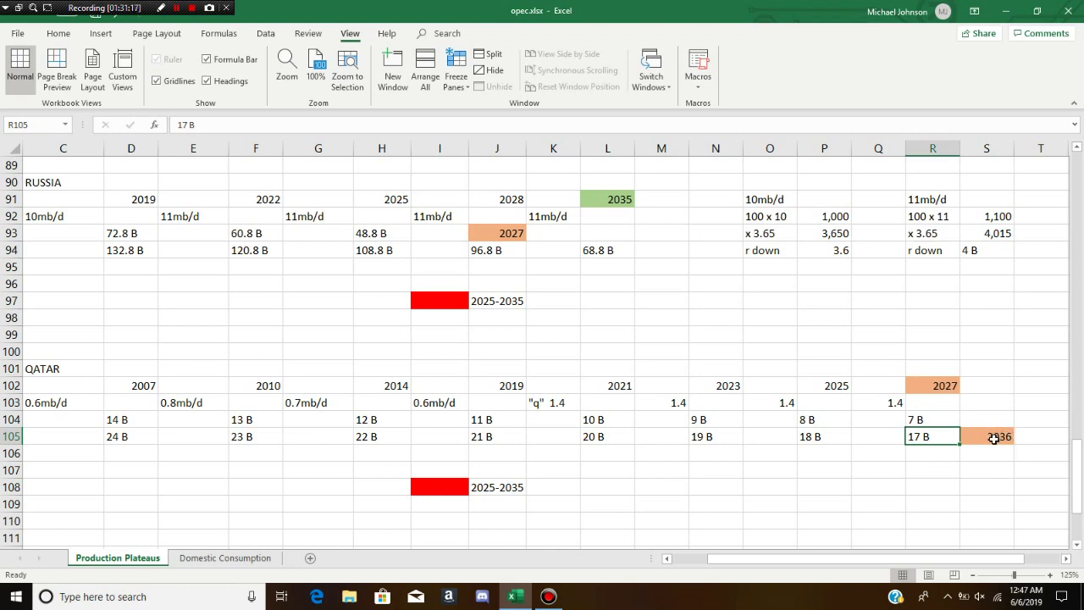
{"action": "left_click", "coordinate": [518, 486]}
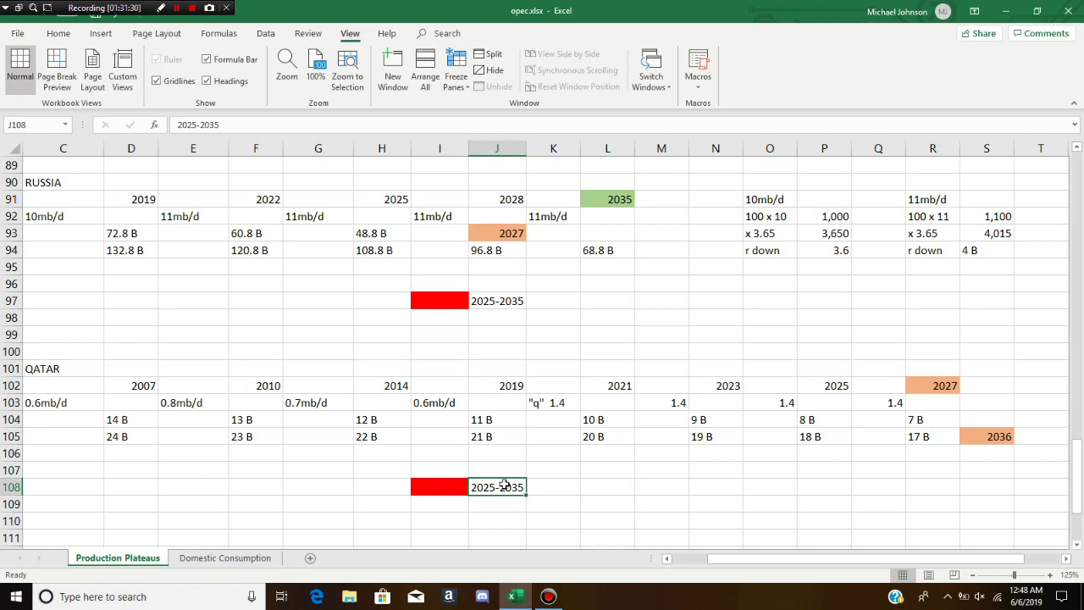
{"action": "left_click", "coordinate": [364, 485]}
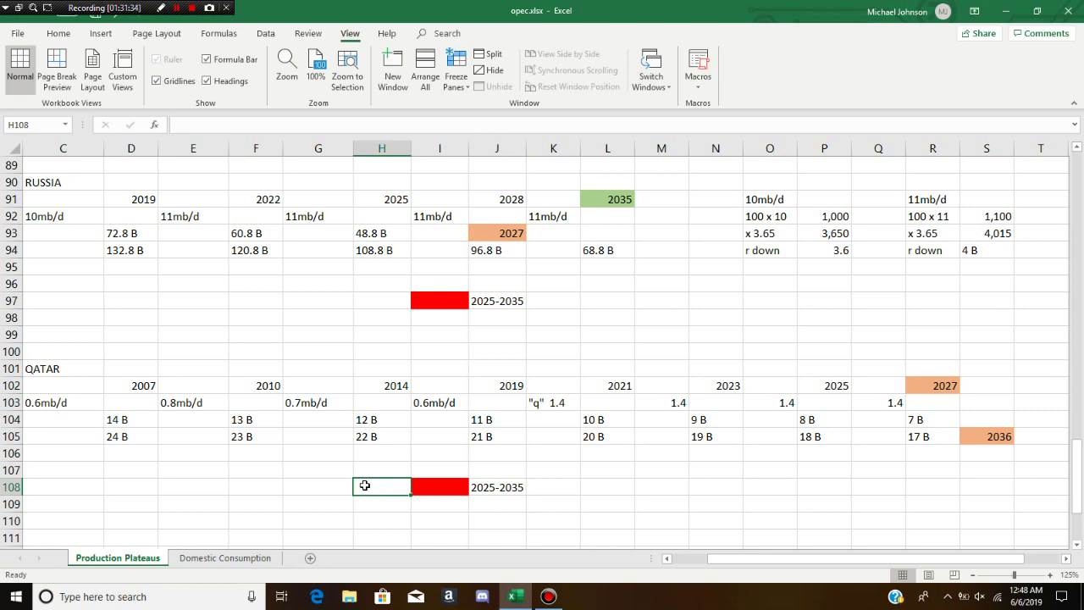